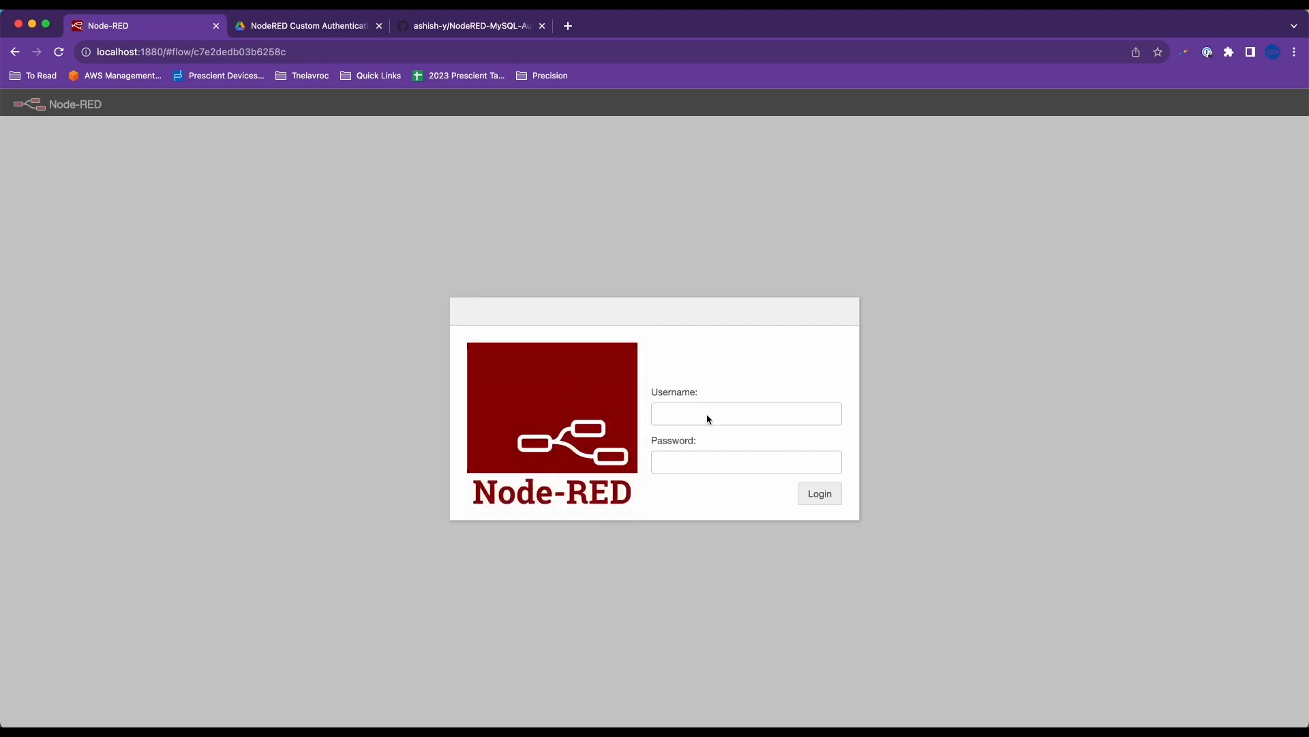
Visit the Node-RED login form's username and password fields without entering anything.
{"action": "left_click", "coordinate": [671, 420]}
{"action": "left_click", "coordinate": [686, 460]}
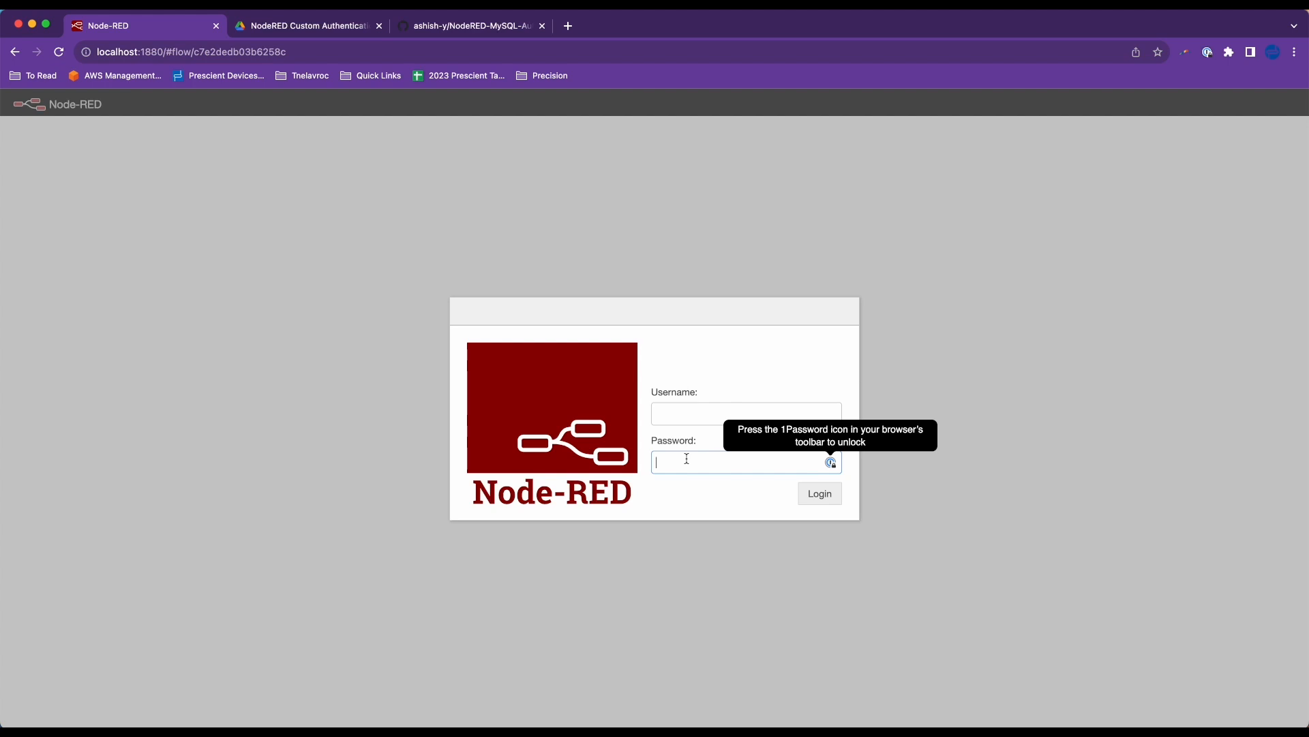
{"action": "left_click", "coordinate": [739, 333]}
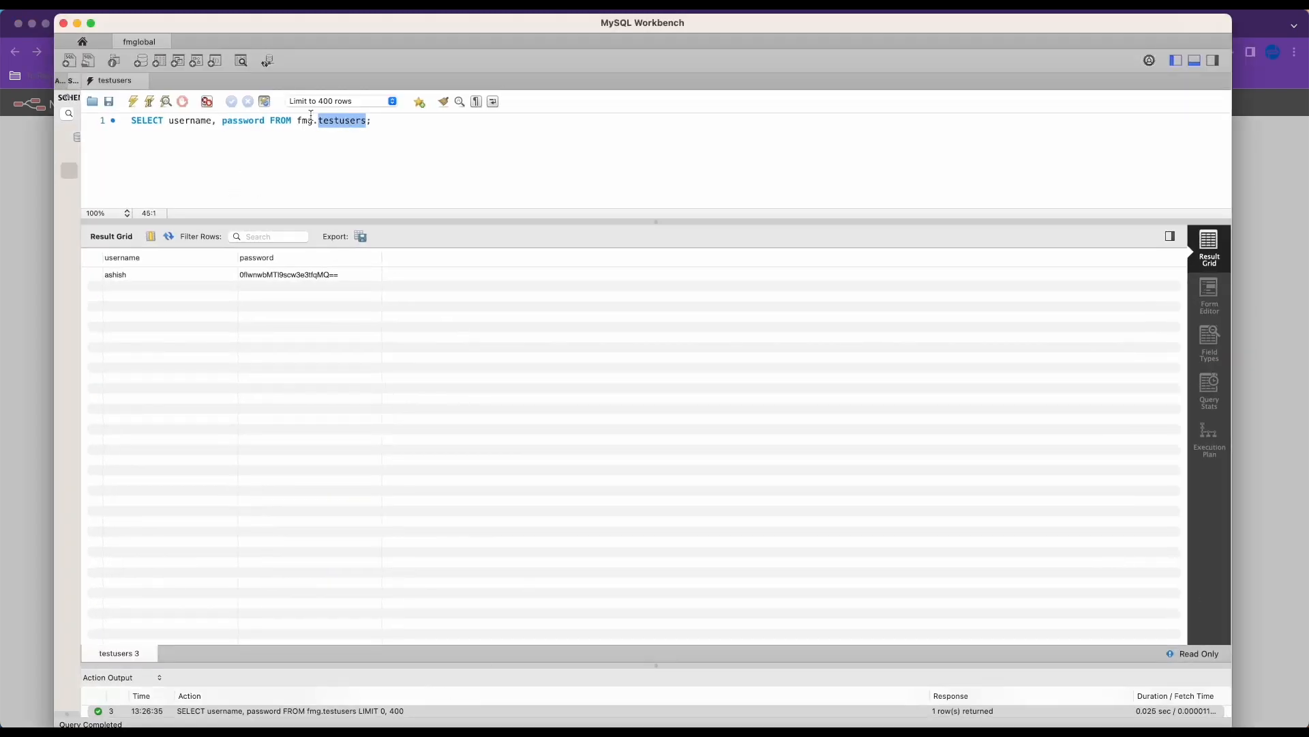
In MySQL Workbench, highlight testusers in the query and inspect the ashish row's username and encrypted password.
{"action": "left_click", "coordinate": [309, 120]}
{"action": "left_click", "coordinate": [367, 192]}
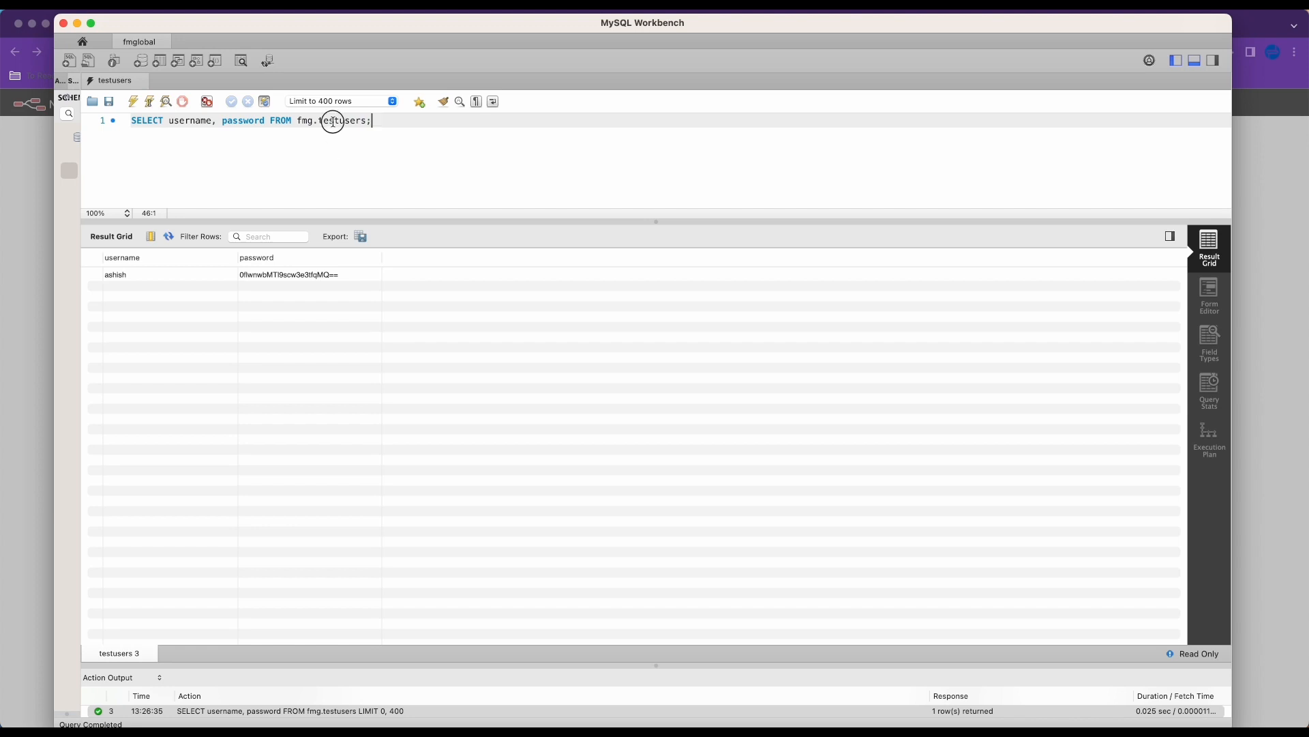
{"action": "double_click", "coordinate": [333, 121]}
{"action": "left_click", "coordinate": [91, 277]}
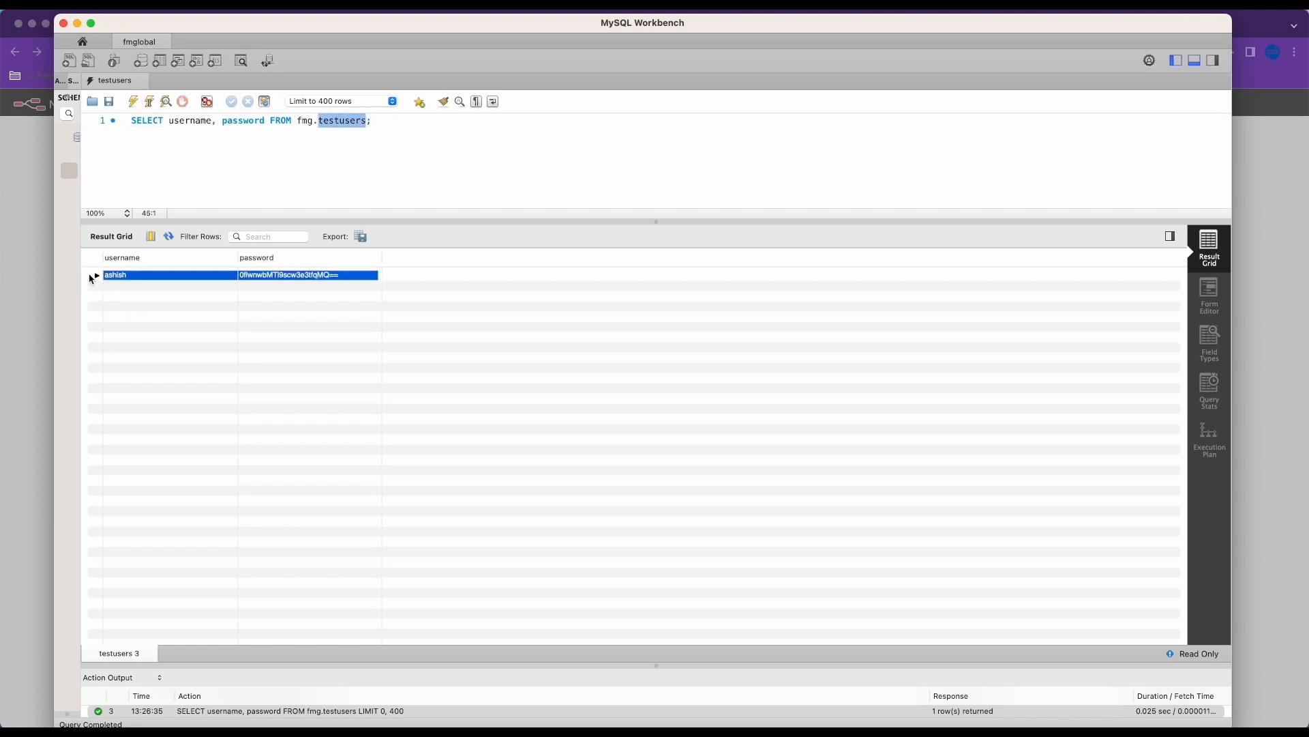
{"action": "left_click", "coordinate": [194, 280]}
{"action": "double_click", "coordinate": [257, 277]}
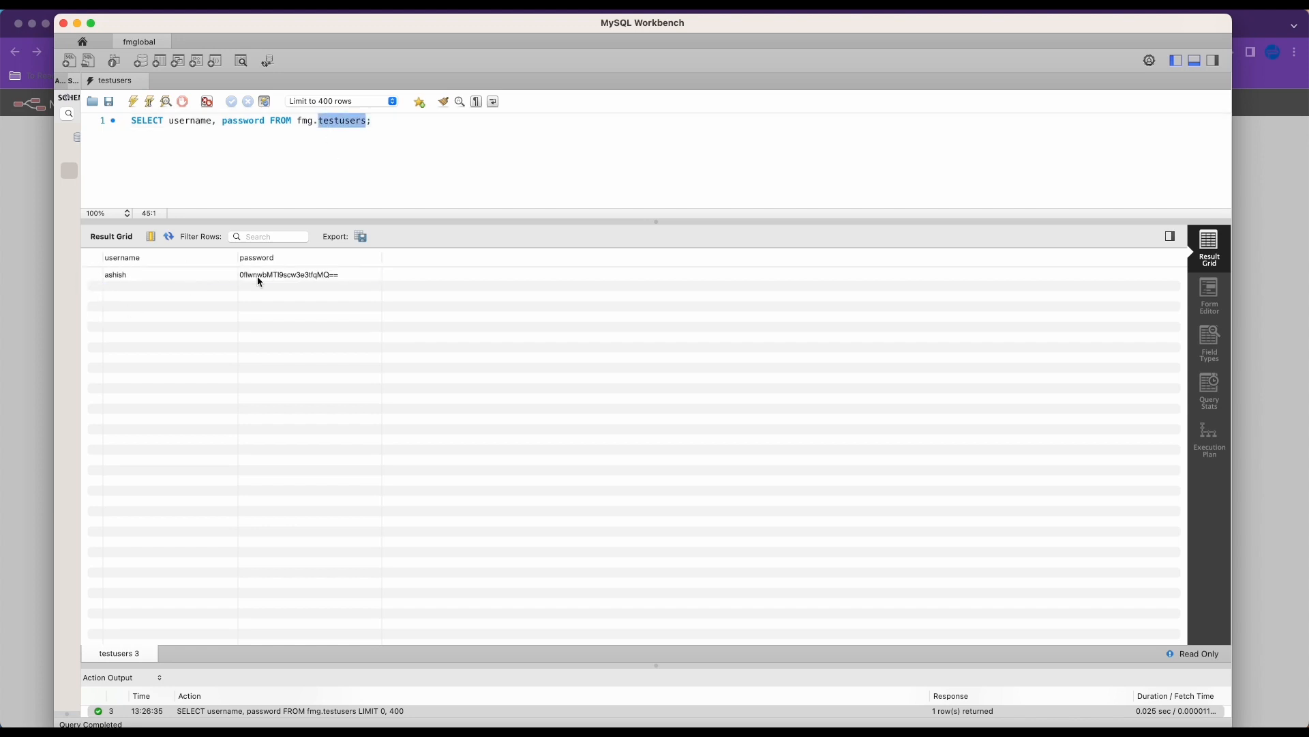
{"action": "left_click", "coordinate": [354, 316]}
Return to the Node-RED login page in the browser.
{"action": "left_click", "coordinate": [31, 239]}
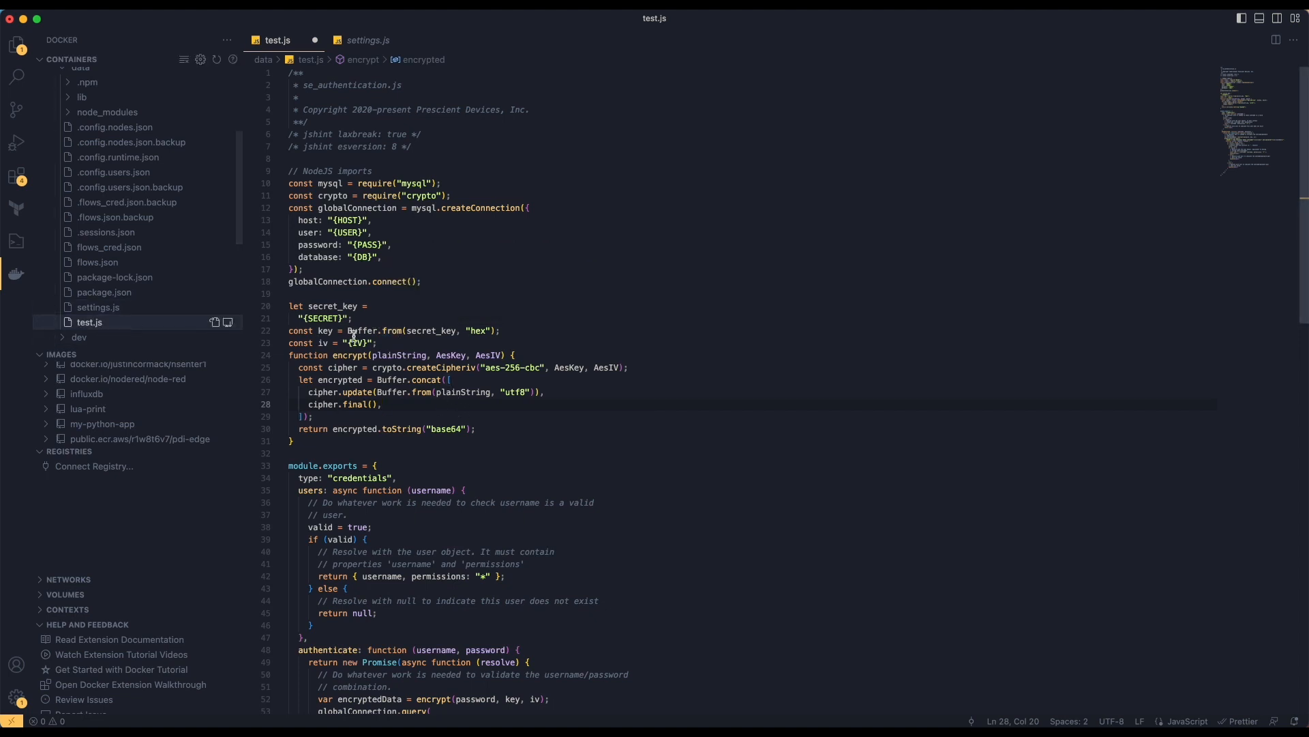
{"action": "scroll", "coordinate": [121, 319], "scroll_direction": "up", "scroll_amount": 2}
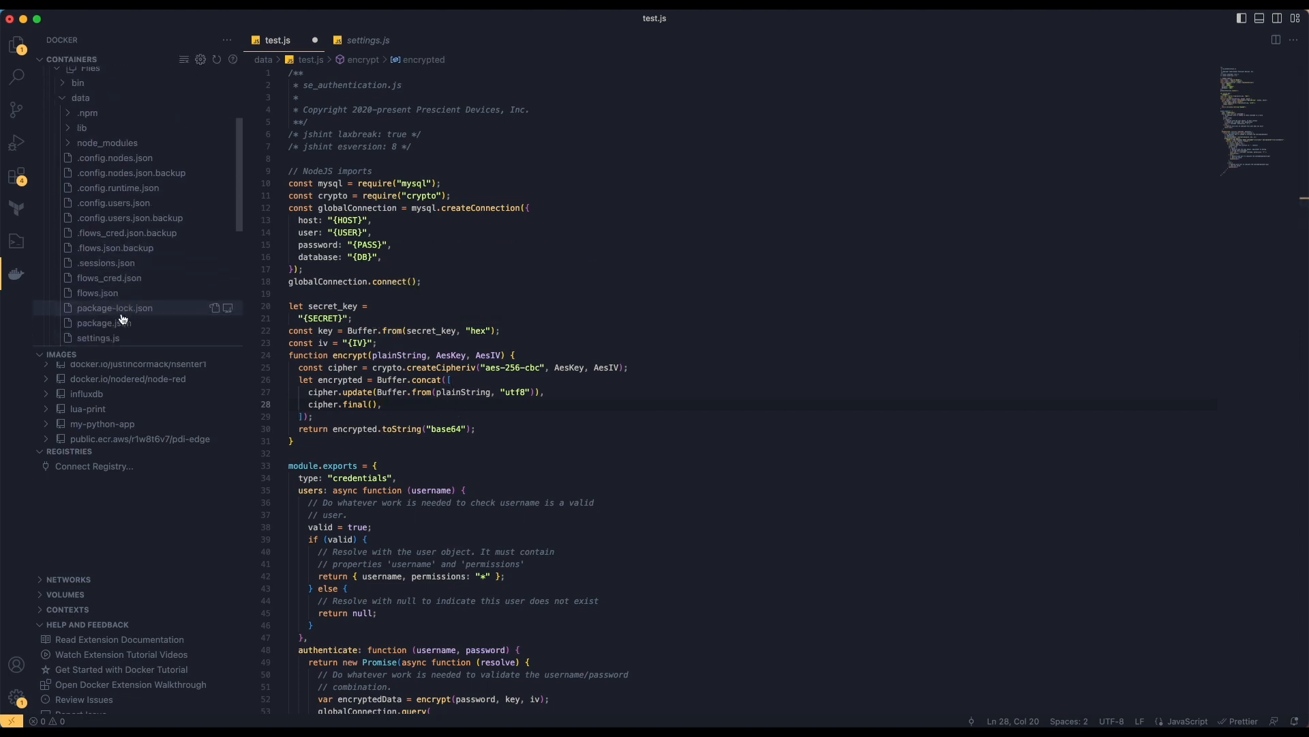
{"action": "scroll", "coordinate": [121, 319], "scroll_direction": "down", "scroll_amount": 2}
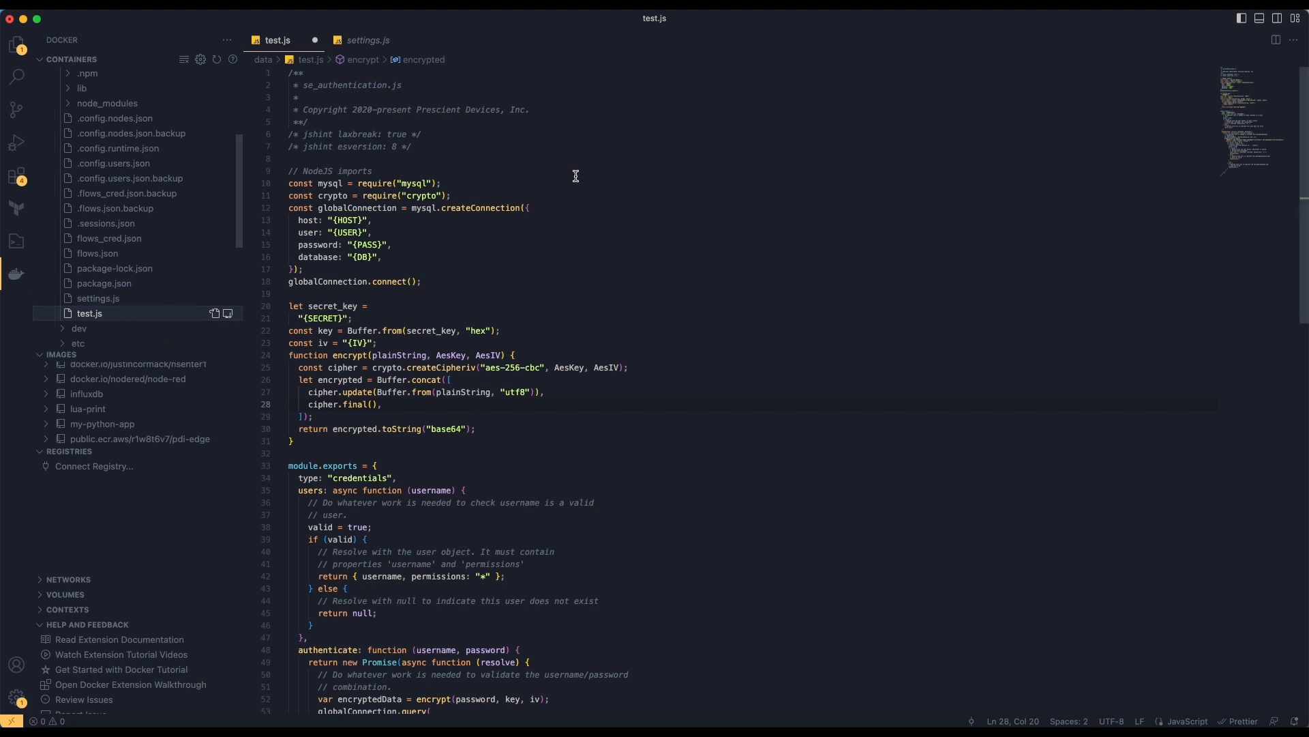
{"action": "left_click", "coordinate": [542, 173]}
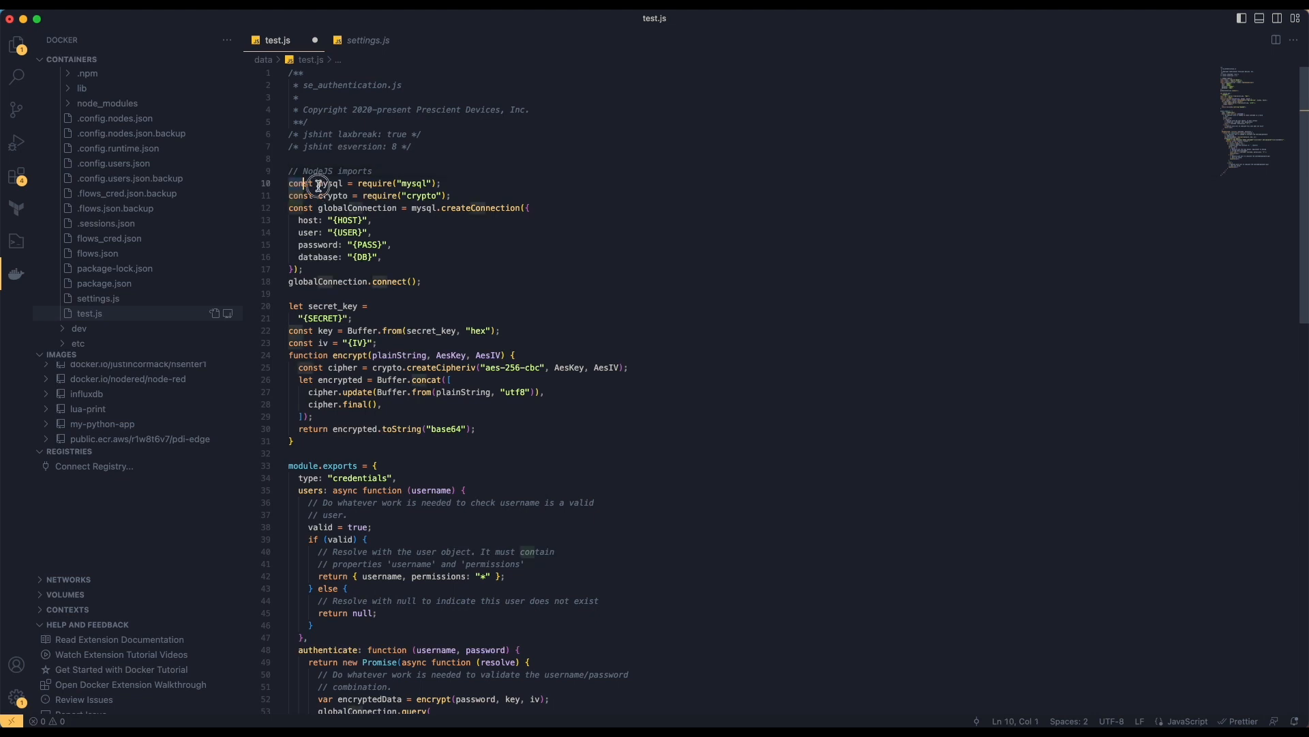
{"action": "left_click_drag", "start_coordinate": [290, 185], "coordinate": [449, 184]}
{"action": "left_click", "coordinate": [461, 189]}
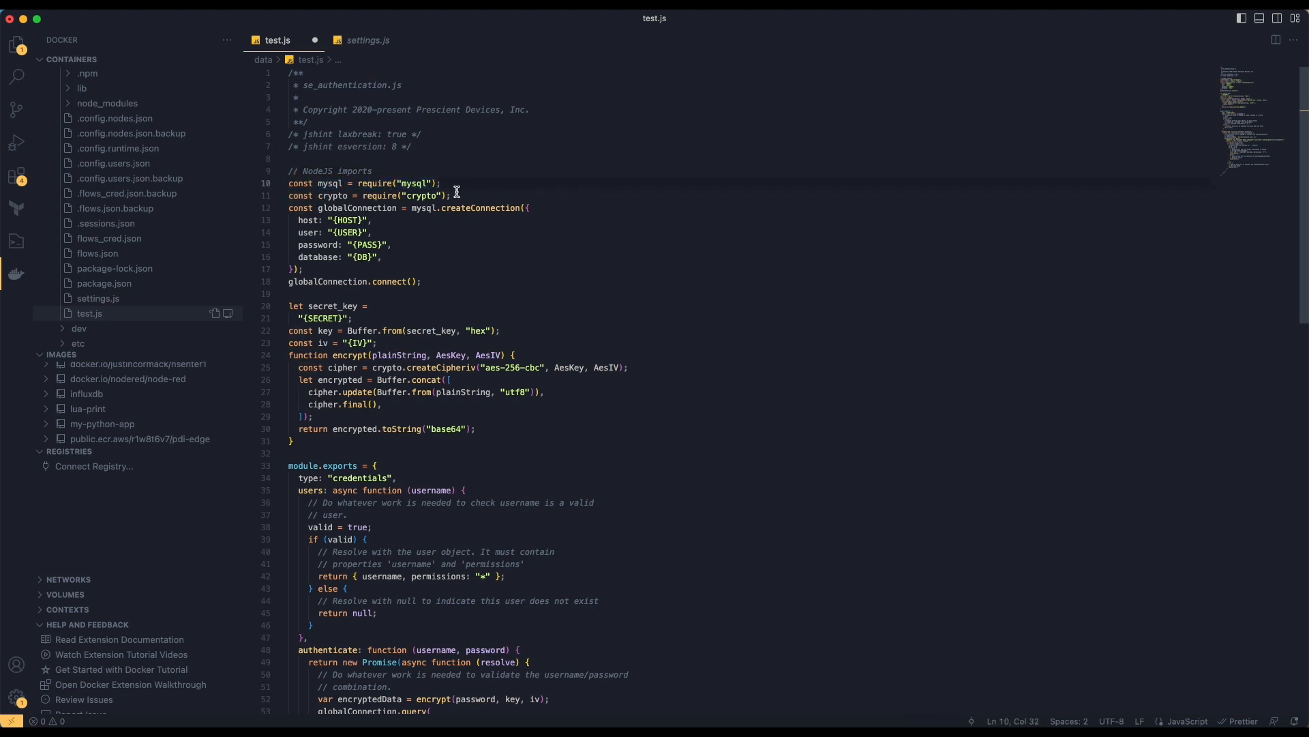
{"action": "double_click", "coordinate": [424, 185]}
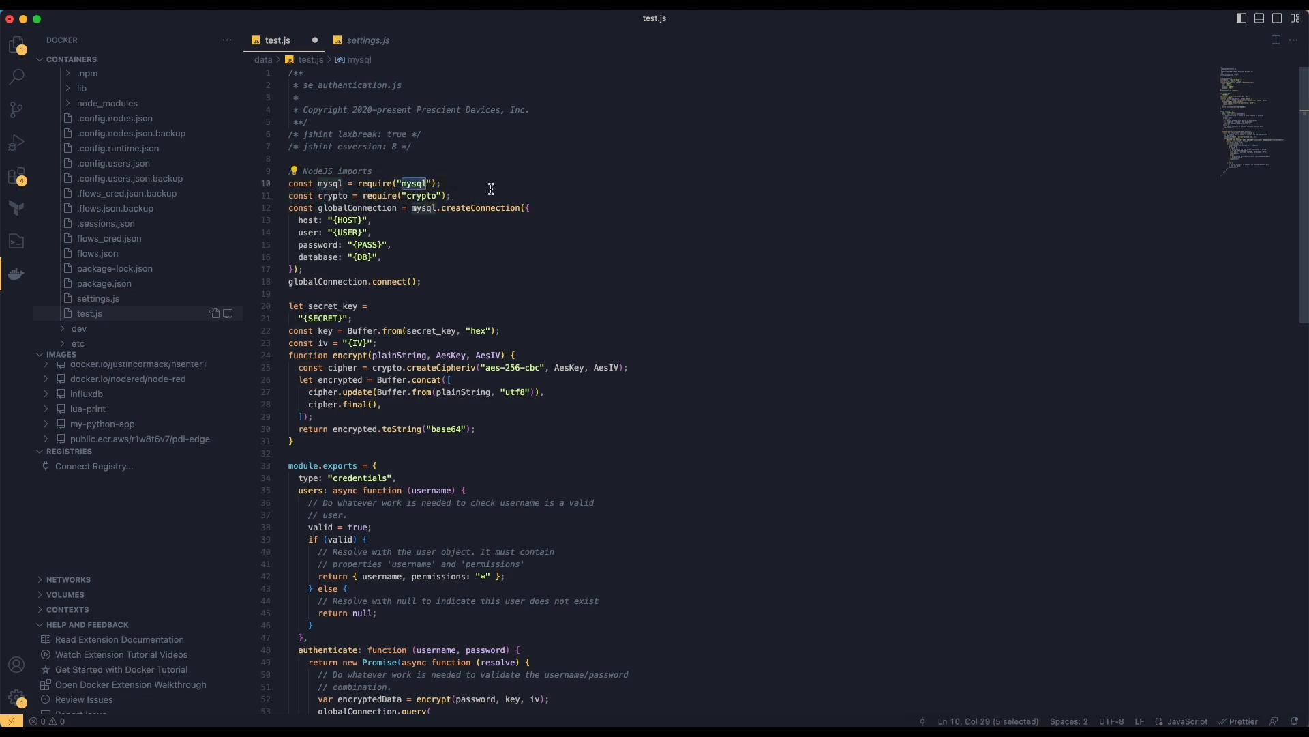
{"action": "left_click_drag", "start_coordinate": [452, 195], "coordinate": [320, 197]}
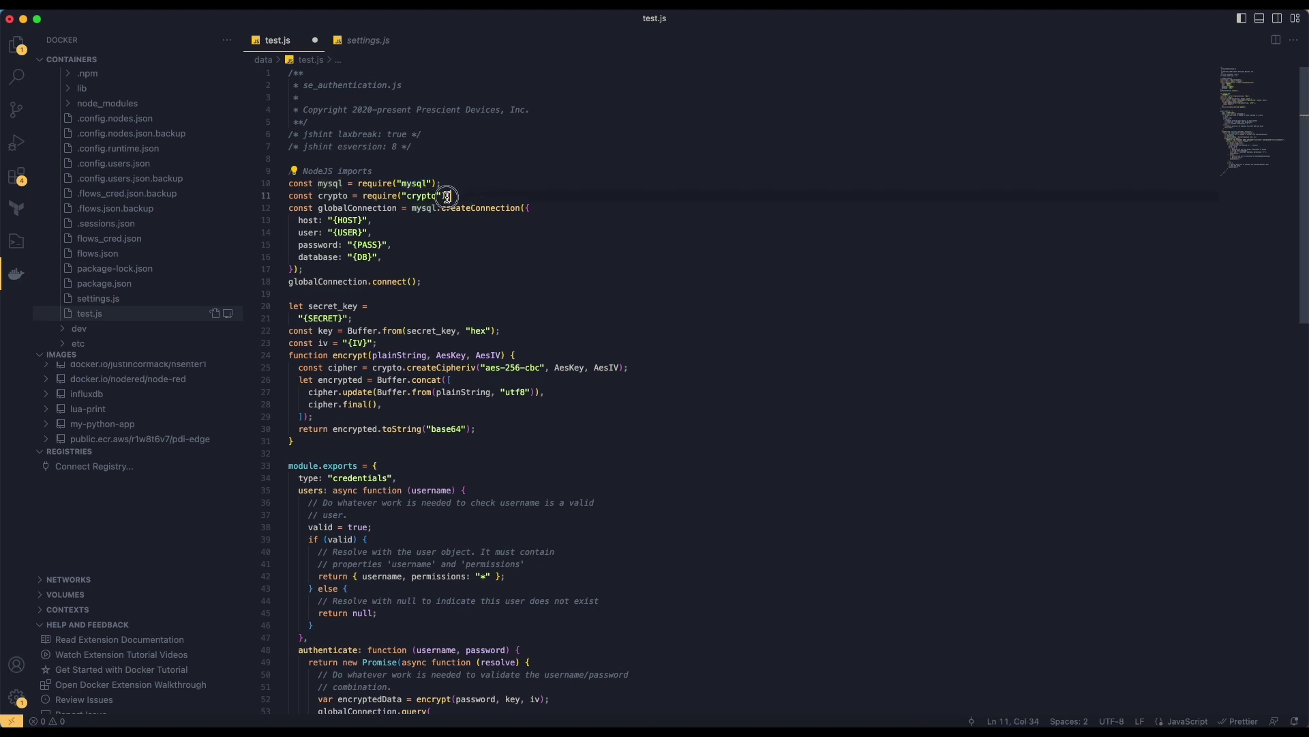
{"action": "double_click", "coordinate": [324, 196]}
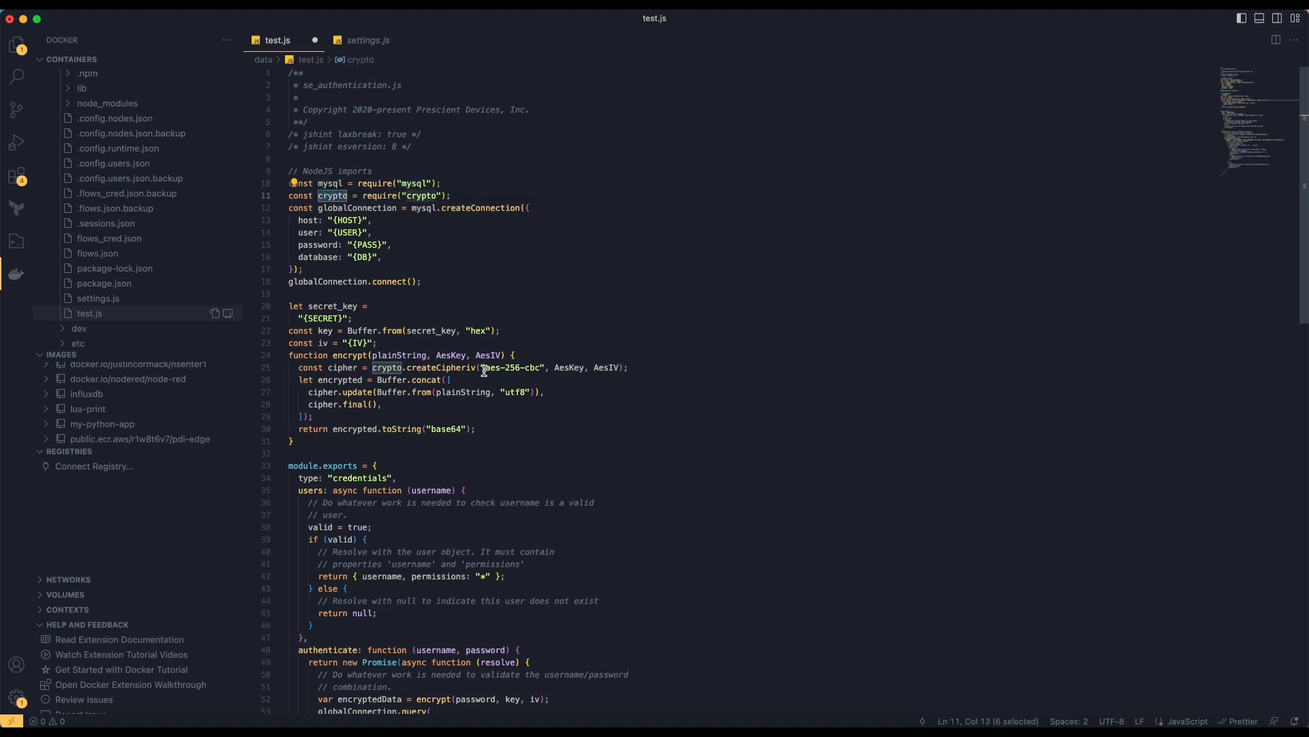
{"action": "left_click_drag", "start_coordinate": [483, 370], "coordinate": [544, 370]}
{"action": "left_click", "coordinate": [557, 384]}
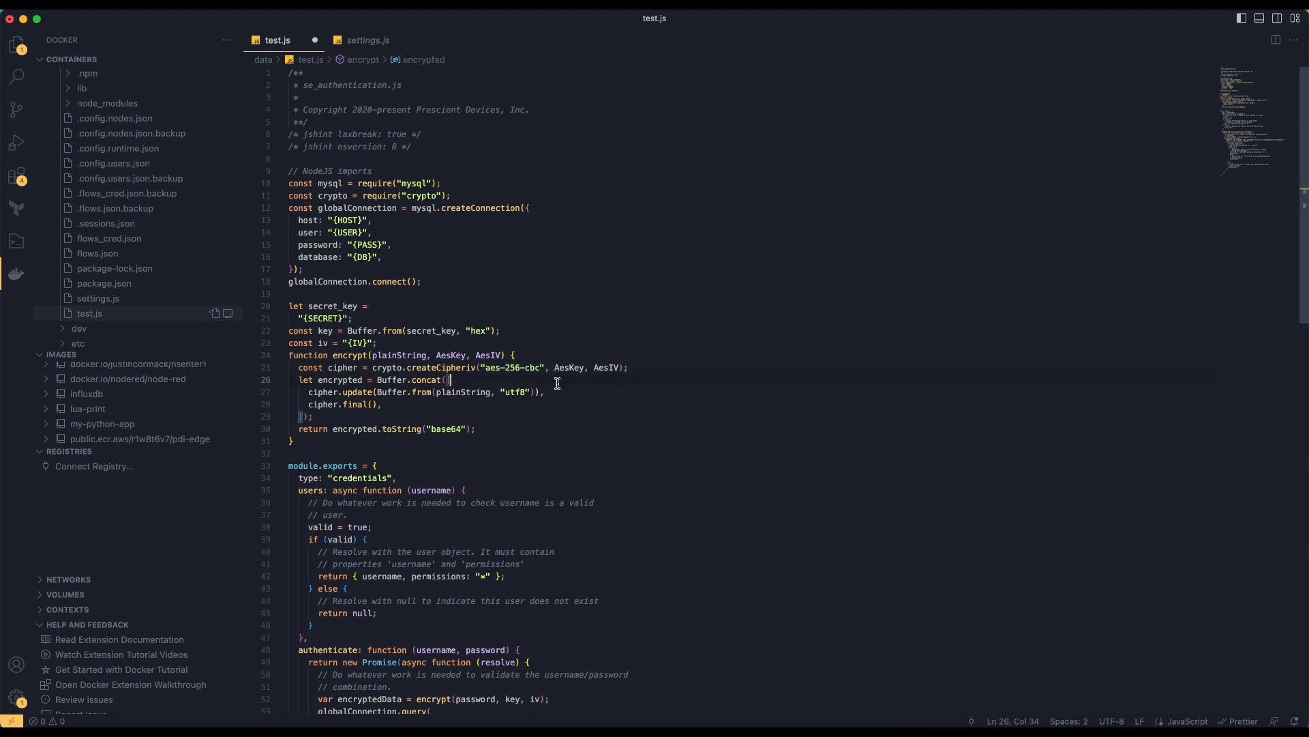
{"action": "left_click_drag", "start_coordinate": [290, 205], "coordinate": [462, 279]}
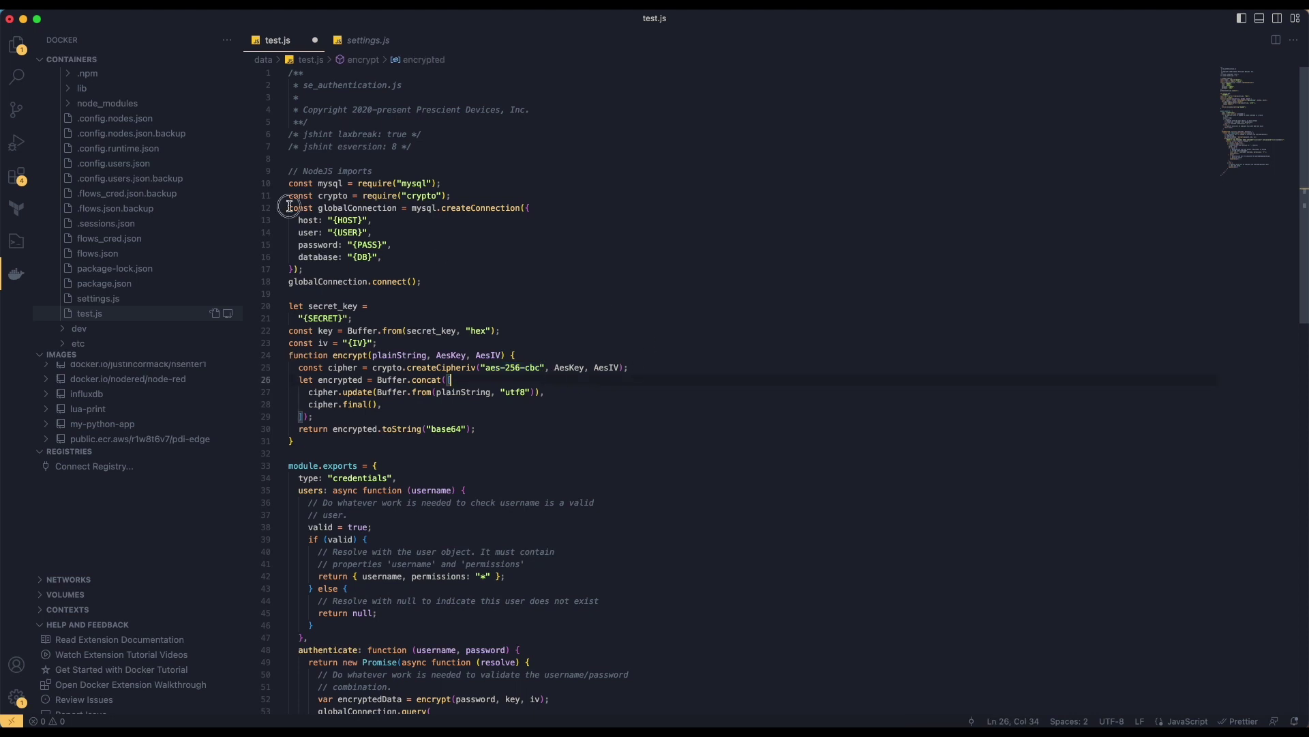
{"action": "left_click", "coordinate": [462, 279]}
{"action": "scroll", "coordinate": [518, 293], "scroll_direction": "down", "scroll_amount": 2}
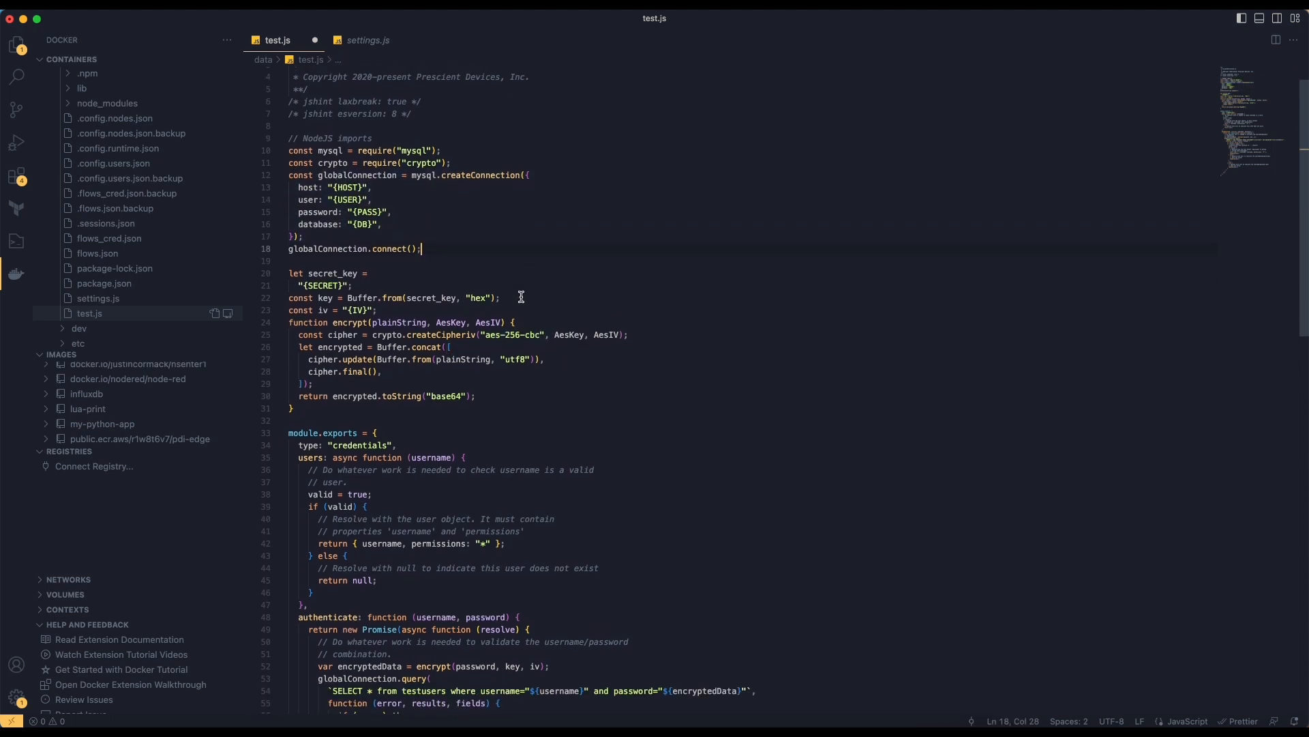
{"action": "scroll", "coordinate": [441, 197], "scroll_direction": "down", "scroll_amount": 3}
{"action": "scroll", "coordinate": [444, 201], "scroll_direction": "down", "scroll_amount": 3}
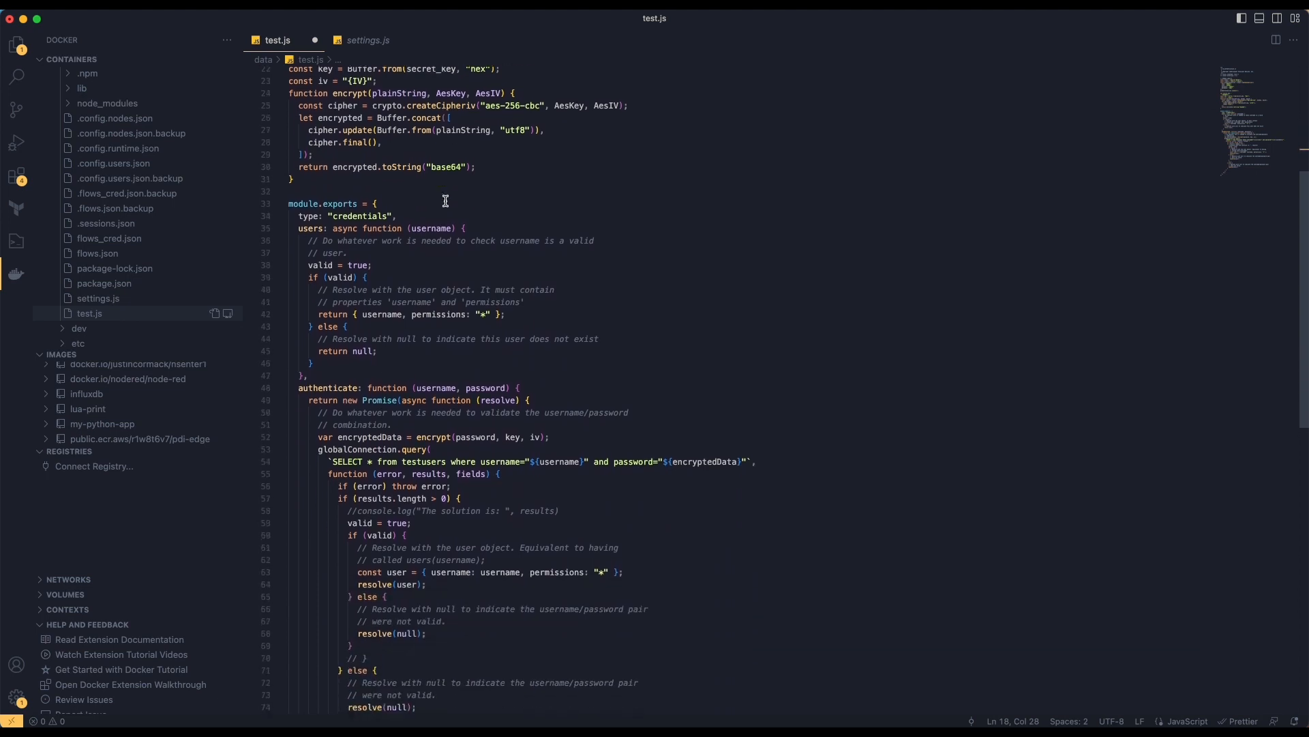
{"action": "left_click_drag", "start_coordinate": [296, 216], "coordinate": [431, 361]}
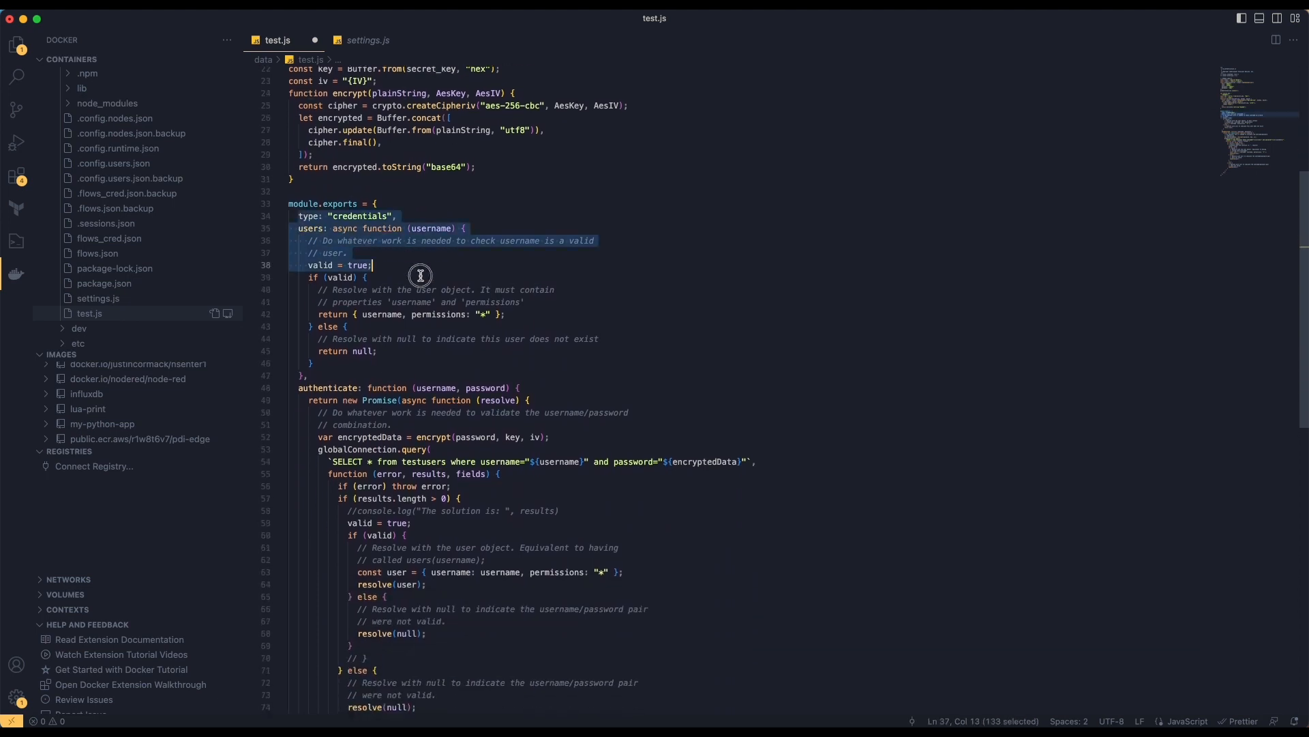
{"action": "left_click_drag", "start_coordinate": [298, 388], "coordinate": [466, 549]}
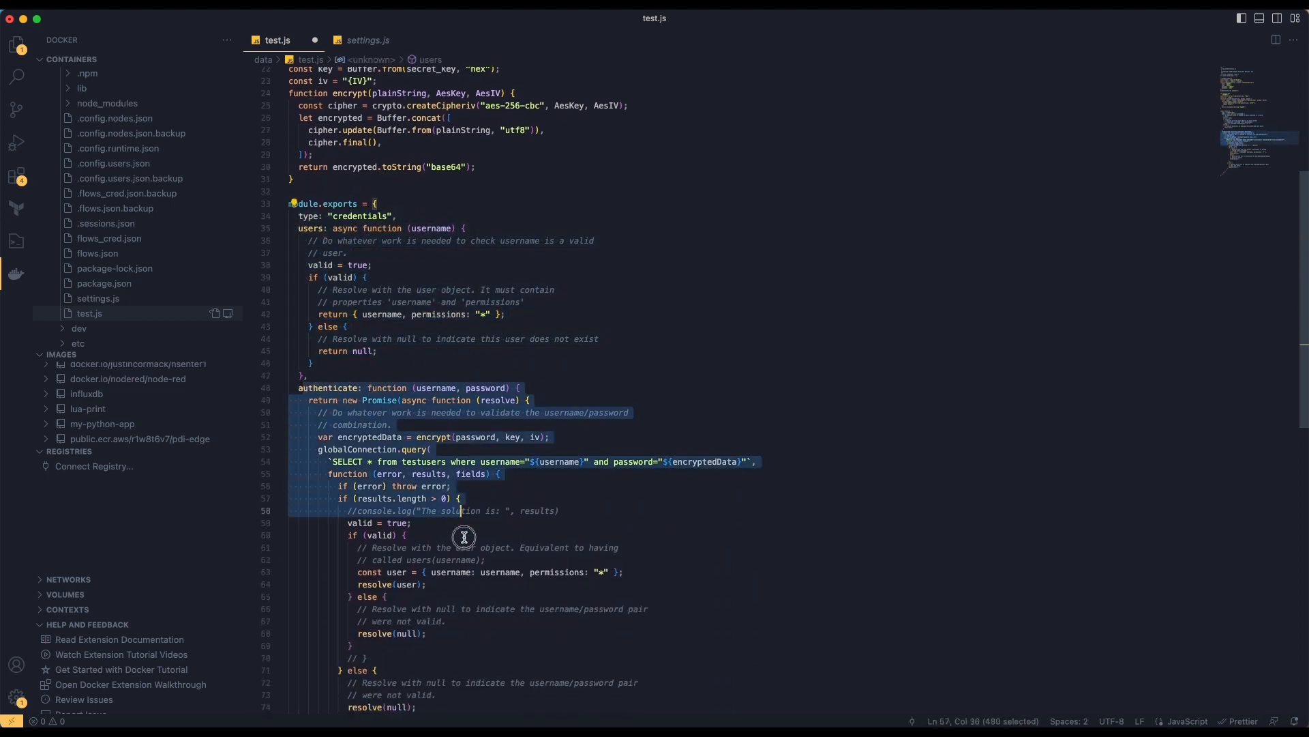
{"action": "scroll", "coordinate": [406, 289], "scroll_direction": "down", "scroll_amount": 1}
{"action": "left_click", "coordinate": [405, 290]}
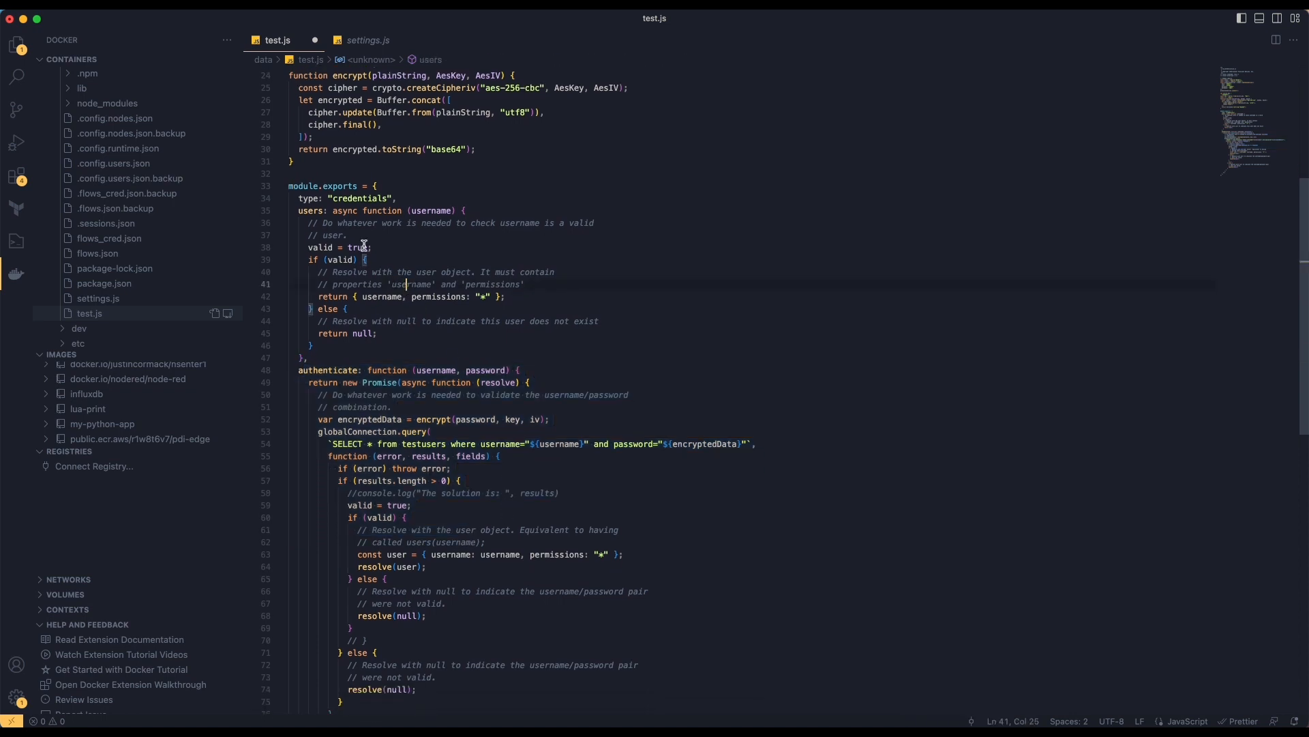
{"action": "left_click_drag", "start_coordinate": [309, 216], "coordinate": [423, 347]}
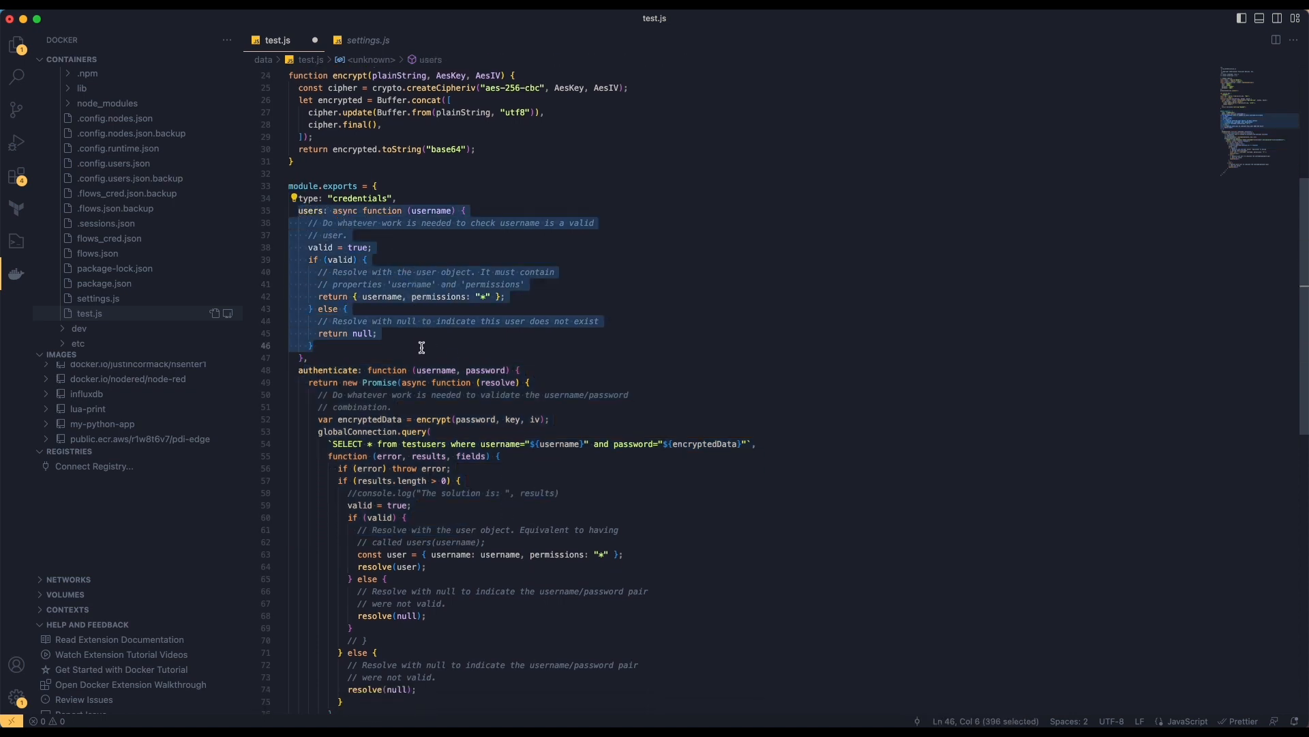
{"action": "key", "text": "Escape"}
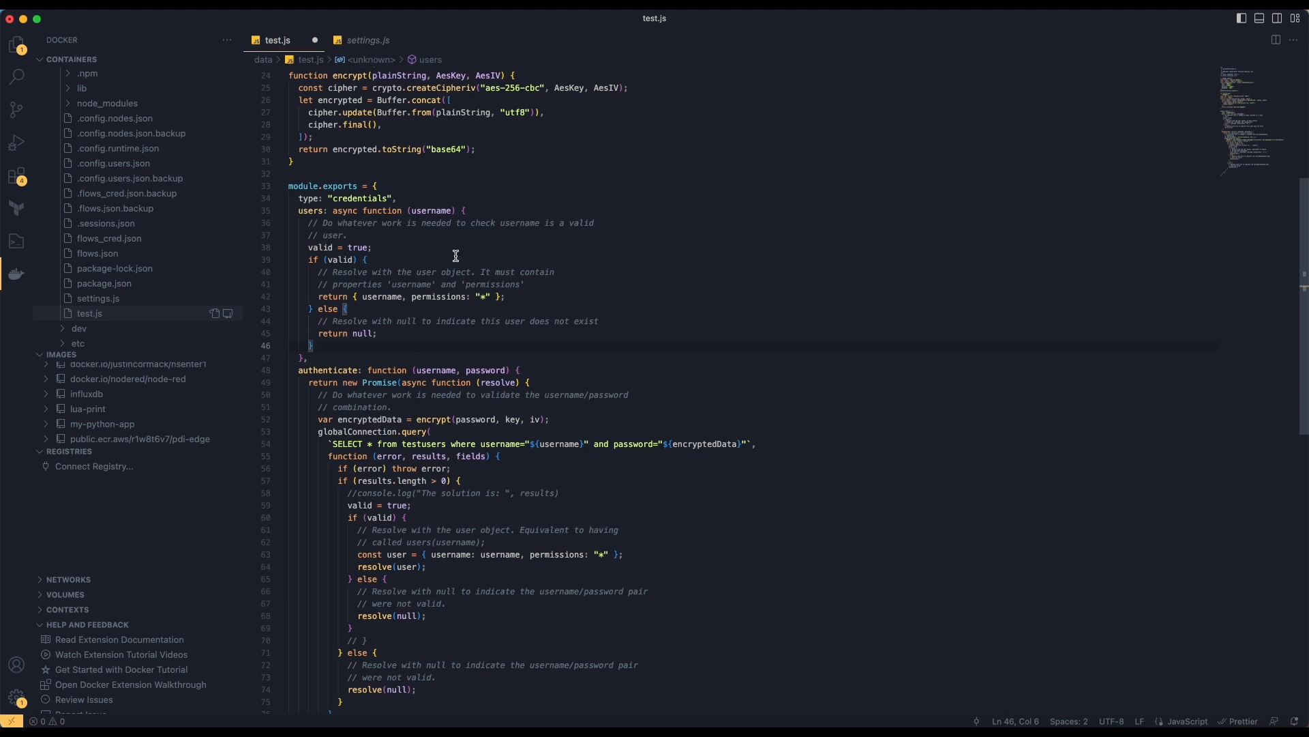
{"action": "scroll", "coordinate": [458, 270], "scroll_direction": "up", "scroll_amount": 1}
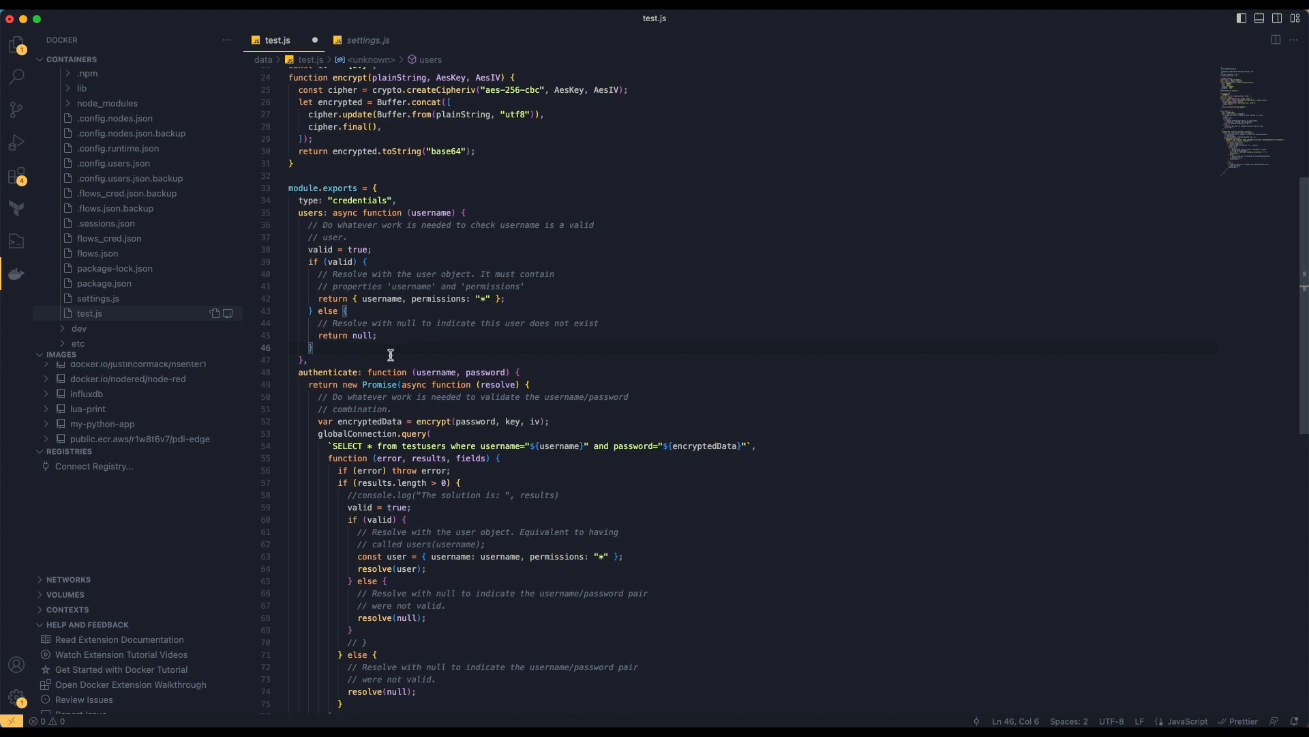
{"action": "scroll", "coordinate": [375, 387], "scroll_direction": "down", "scroll_amount": 2}
{"action": "double_click", "coordinate": [366, 385]}
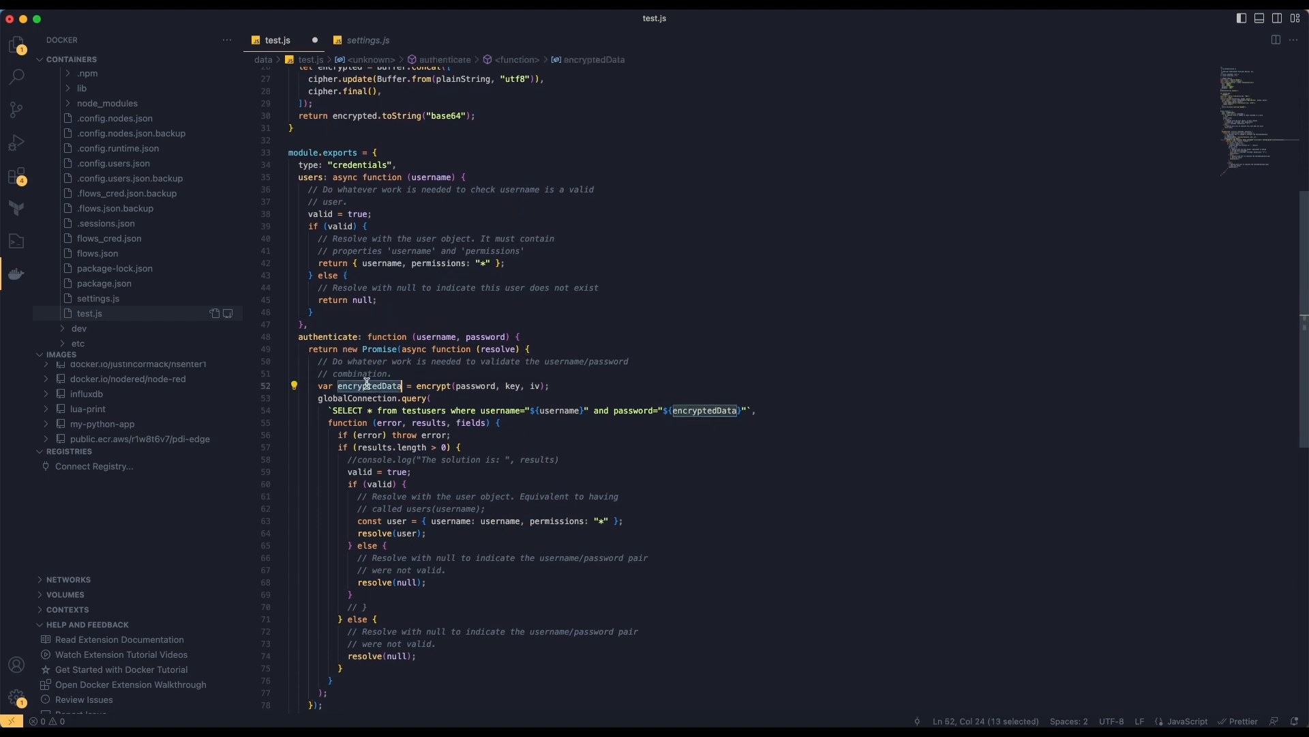
{"action": "scroll", "coordinate": [451, 385], "scroll_direction": "up", "scroll_amount": 4}
{"action": "scroll", "coordinate": [451, 386], "scroll_direction": "up", "scroll_amount": 3}
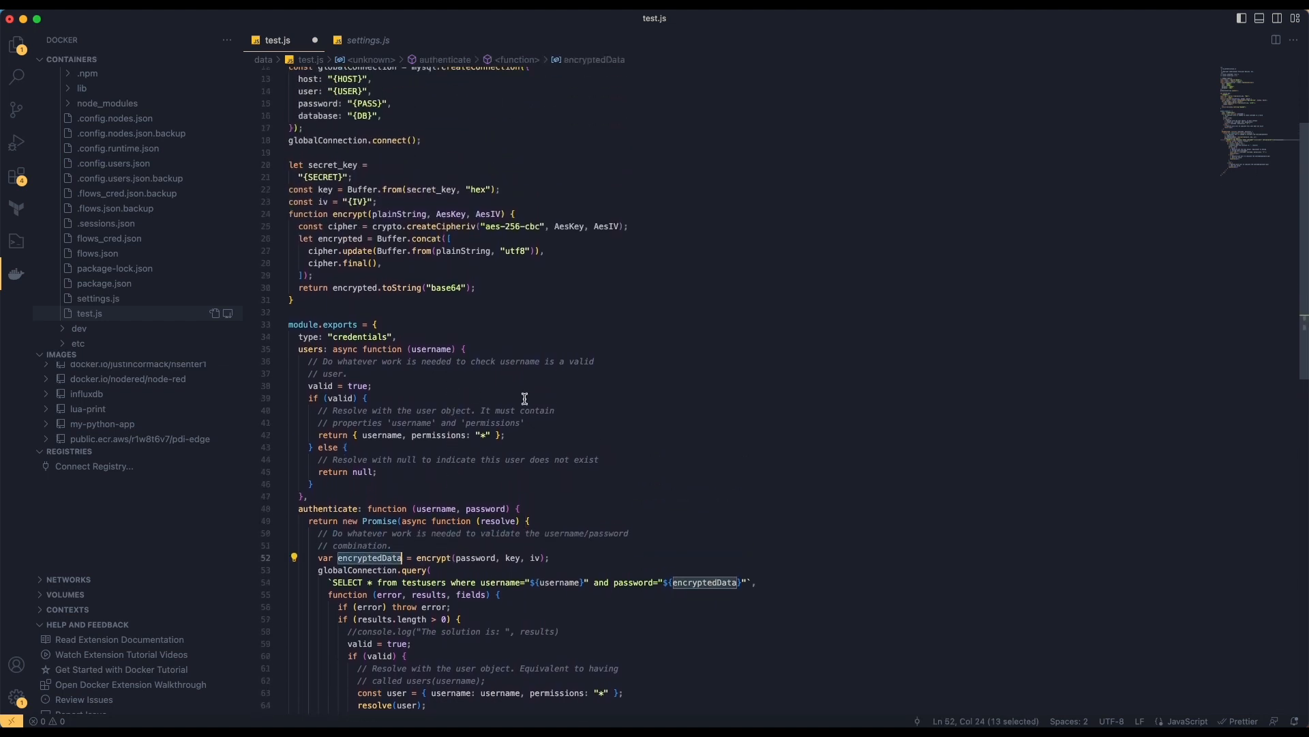
{"action": "double_click", "coordinate": [455, 561]}
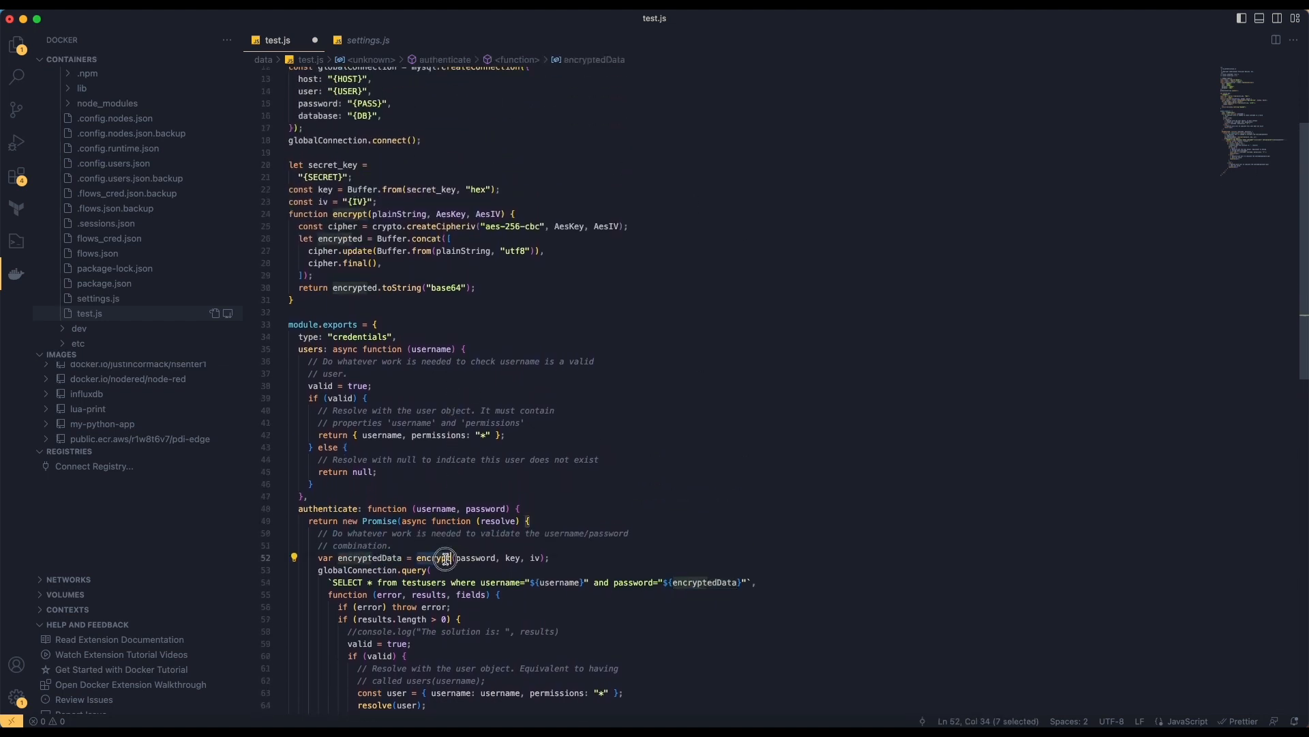
{"action": "scroll", "coordinate": [454, 561], "scroll_direction": "up", "scroll_amount": 3}
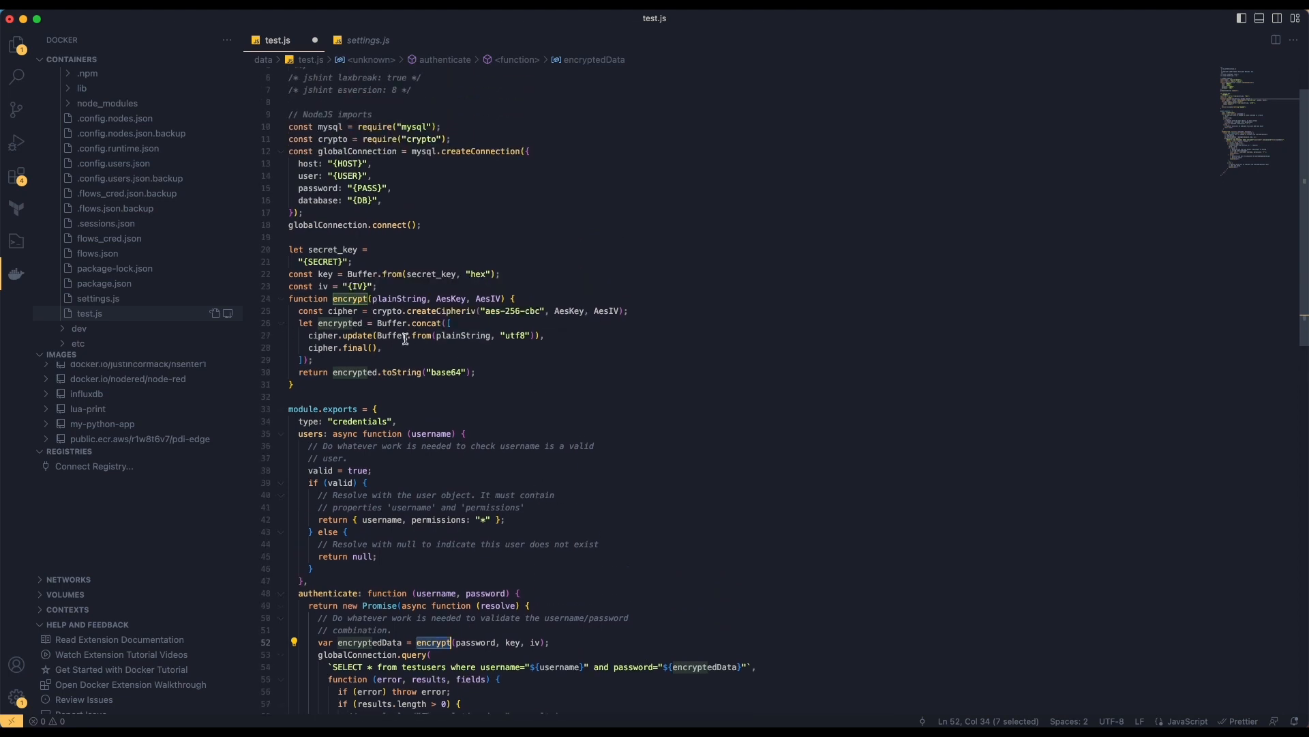
{"action": "left_click_drag", "start_coordinate": [484, 311], "coordinate": [541, 312]}
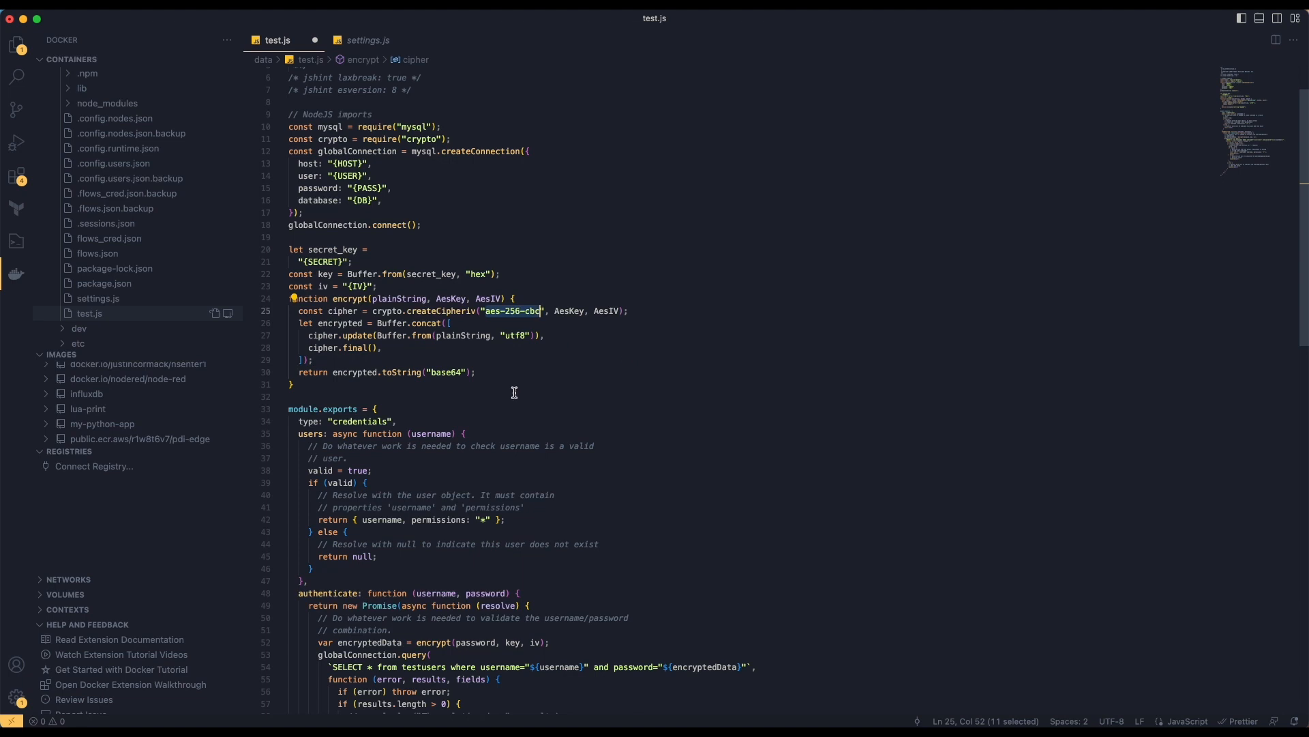
{"action": "scroll", "coordinate": [515, 391], "scroll_direction": "down", "scroll_amount": 2}
{"action": "scroll", "coordinate": [556, 454], "scroll_direction": "down", "scroll_amount": 4}
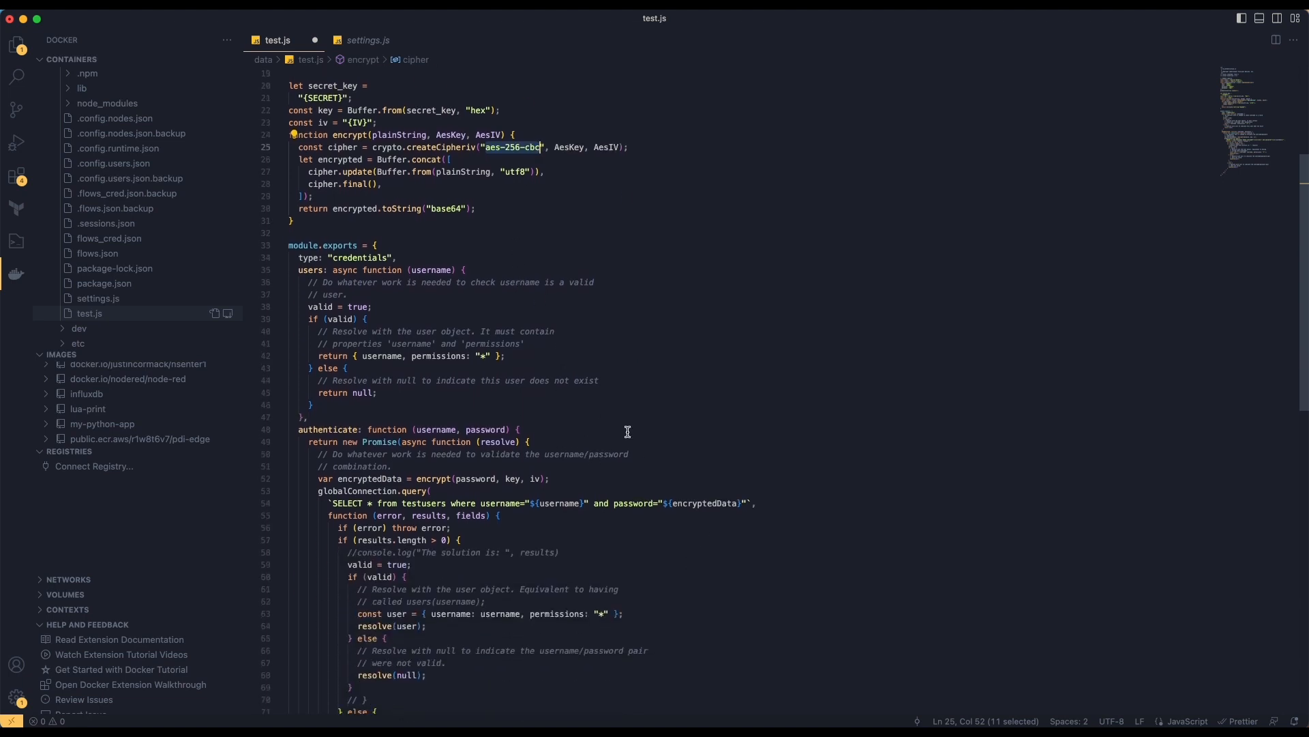
Highlight the encryptedData variable and the SELECT query on testusers by username and encryptedData.
{"action": "double_click", "coordinate": [347, 480]}
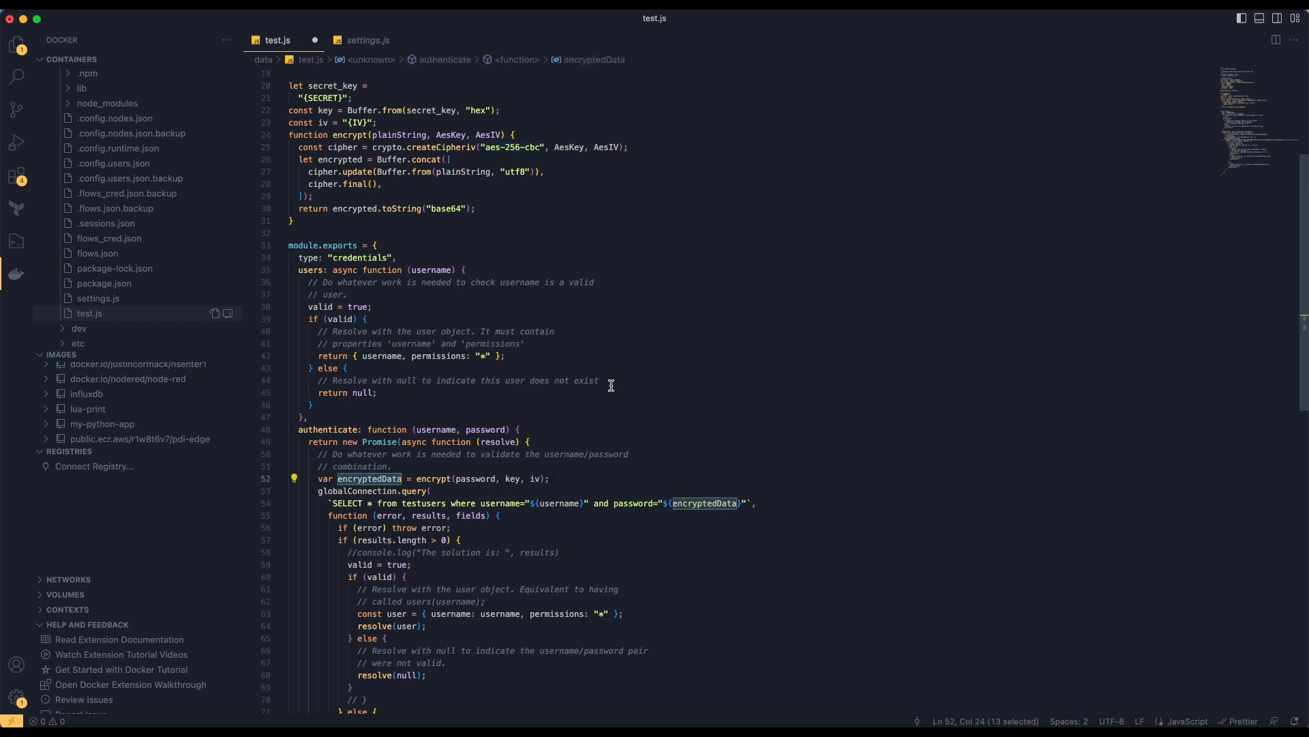
{"action": "left_click_drag", "start_coordinate": [304, 502], "coordinate": [760, 504]}
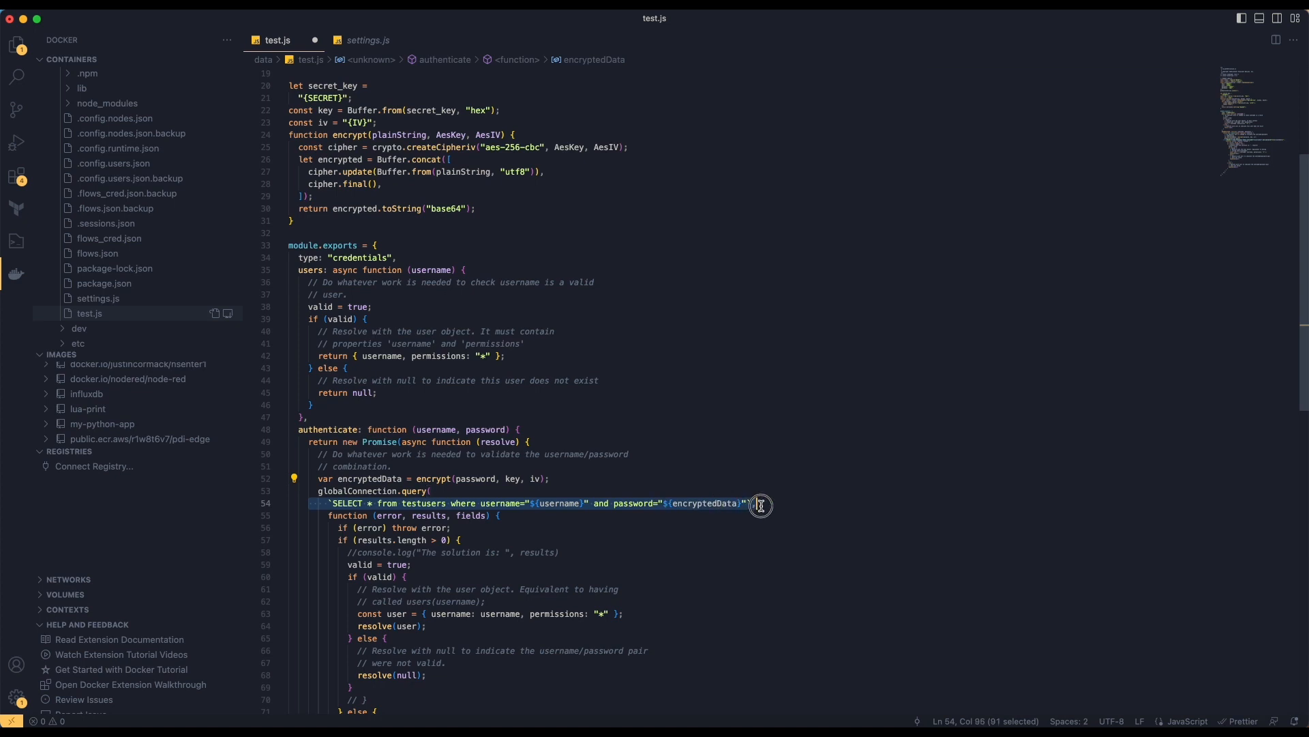
{"action": "key", "text": "Right"}
{"action": "key", "text": "alt+Left"}
{"action": "key", "text": "alt+Left"}
{"action": "key", "text": "alt+Left"}
{"action": "key", "text": "alt+Left"}
{"action": "key", "text": "super+d"}
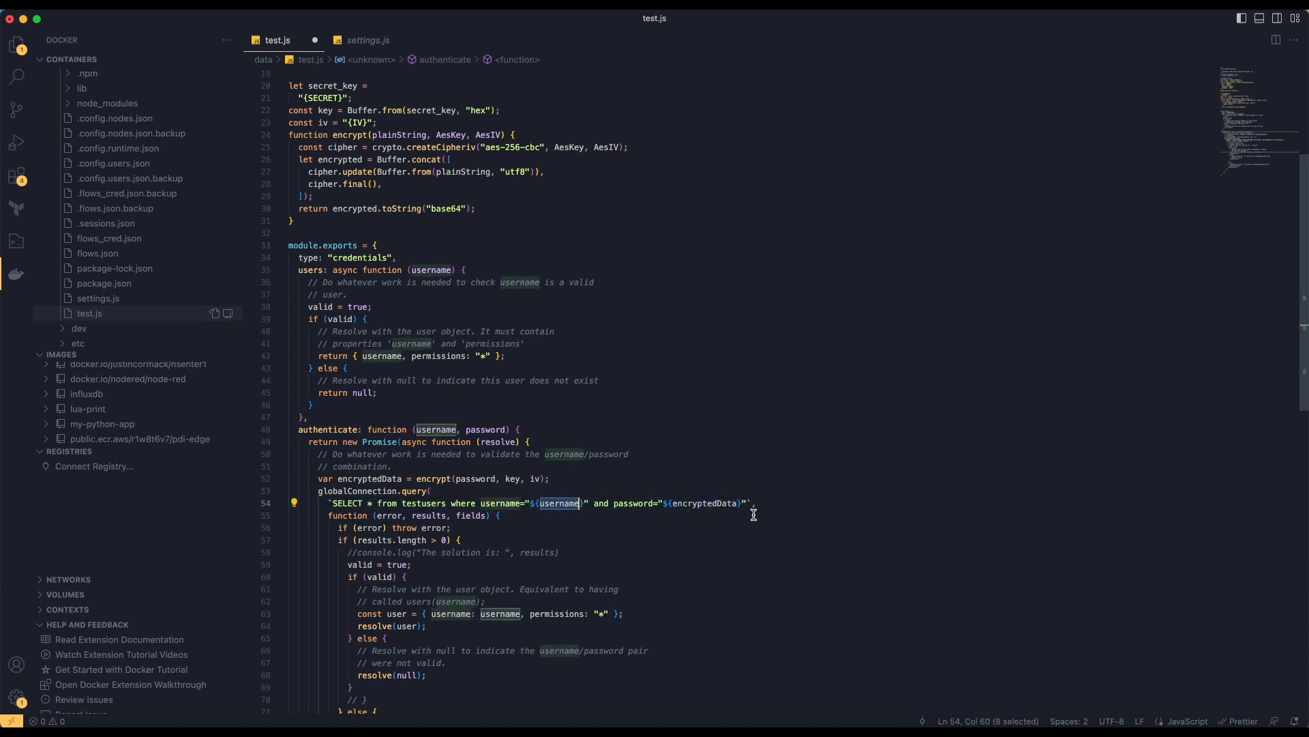
{"action": "double_click", "coordinate": [714, 503]}
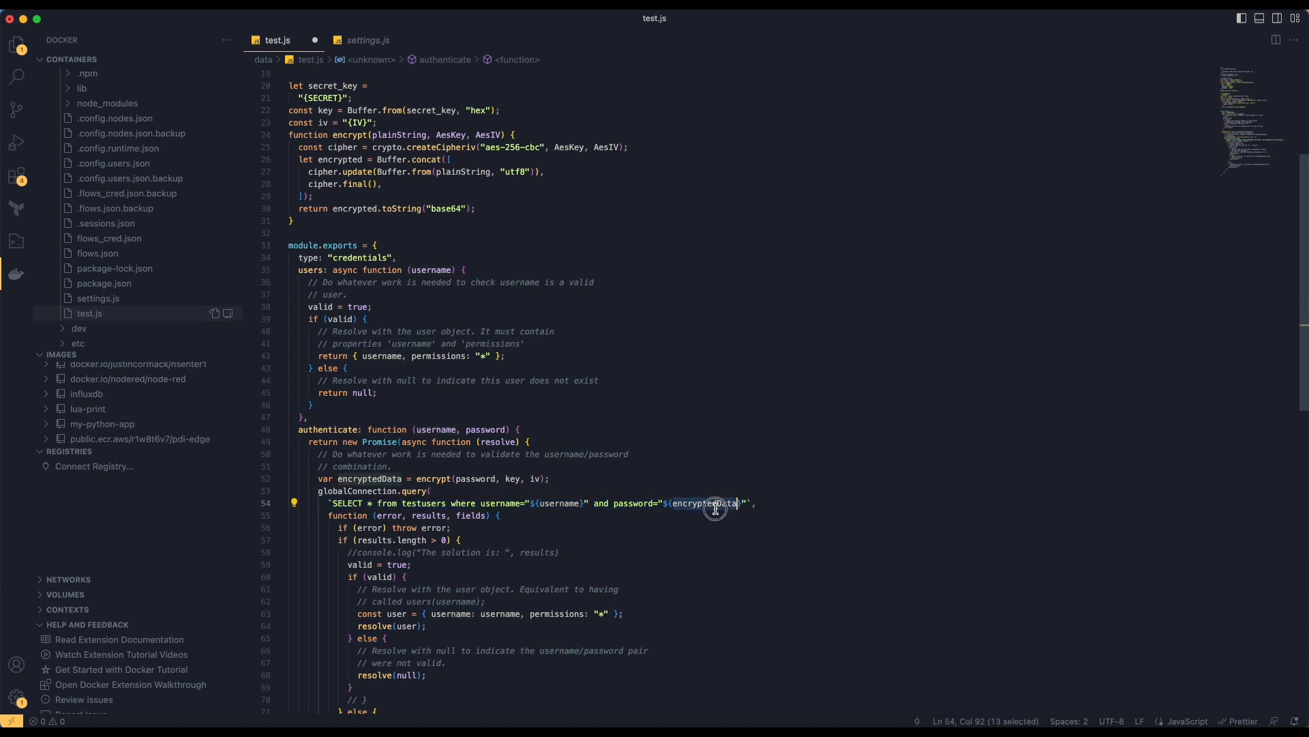
{"action": "scroll", "coordinate": [706, 491], "scroll_direction": "down", "scroll_amount": 3}
{"action": "scroll", "coordinate": [645, 429], "scroll_direction": "down", "scroll_amount": 1}
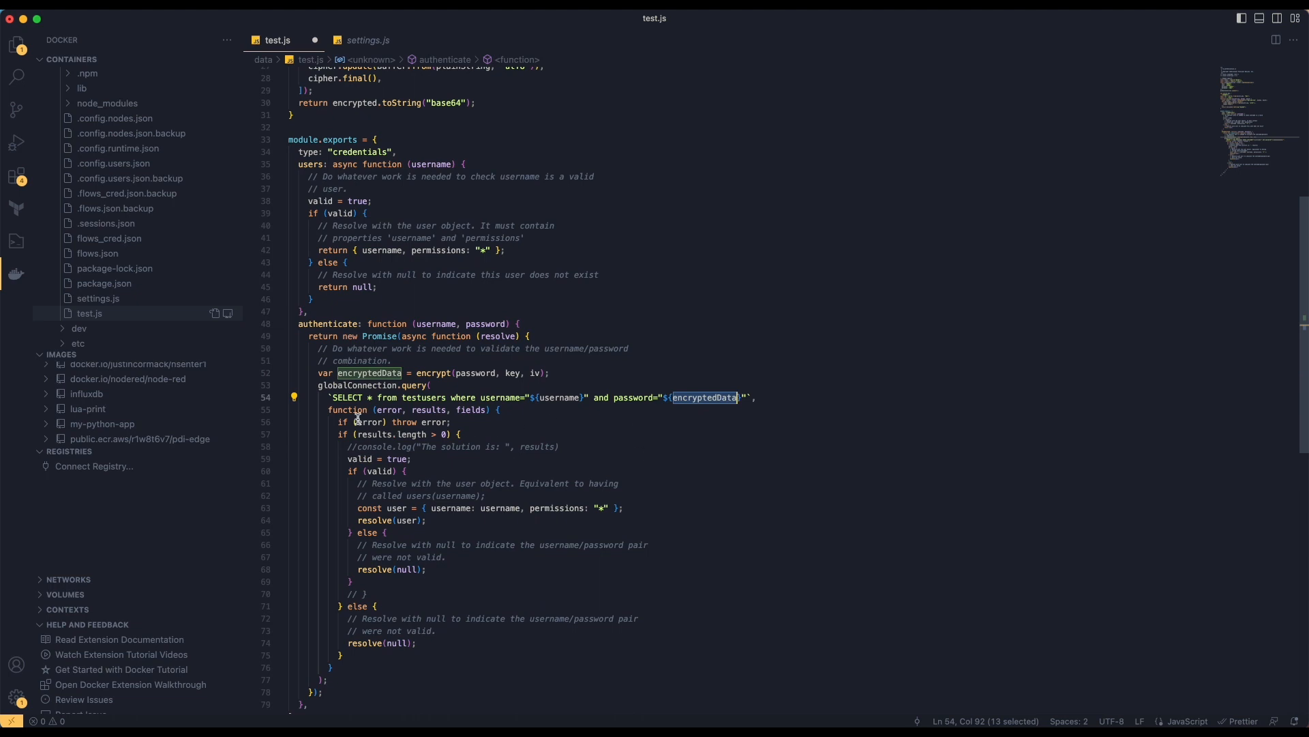
Walk through the callback: error/result checks, resolve(user) on success and resolve(null) for bad credentials.
{"action": "left_click_drag", "start_coordinate": [313, 405], "coordinate": [535, 450]}
{"action": "left_click", "coordinate": [458, 483]}
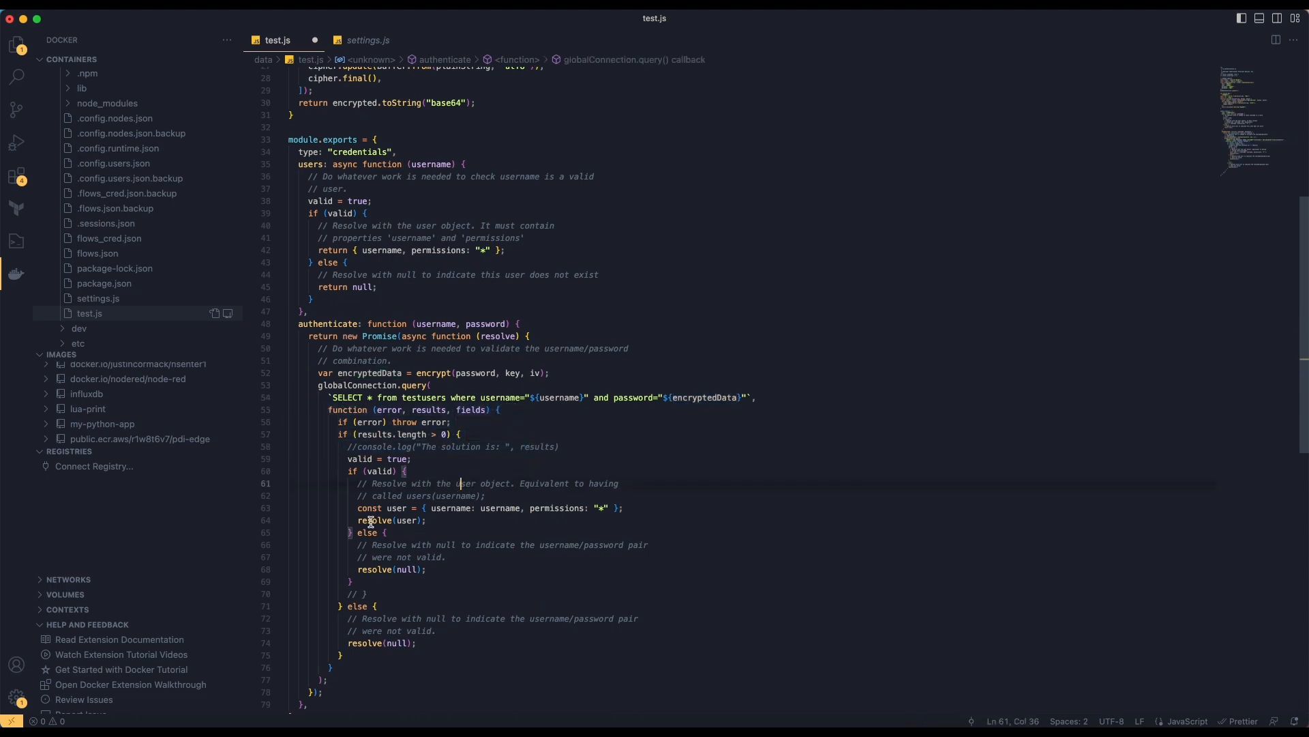
{"action": "left_click_drag", "start_coordinate": [355, 520], "coordinate": [448, 523]}
{"action": "left_click", "coordinate": [446, 523]}
{"action": "left_click_drag", "start_coordinate": [354, 544], "coordinate": [457, 569]}
{"action": "left_click", "coordinate": [457, 569]}
{"action": "double_click", "coordinate": [406, 569]}
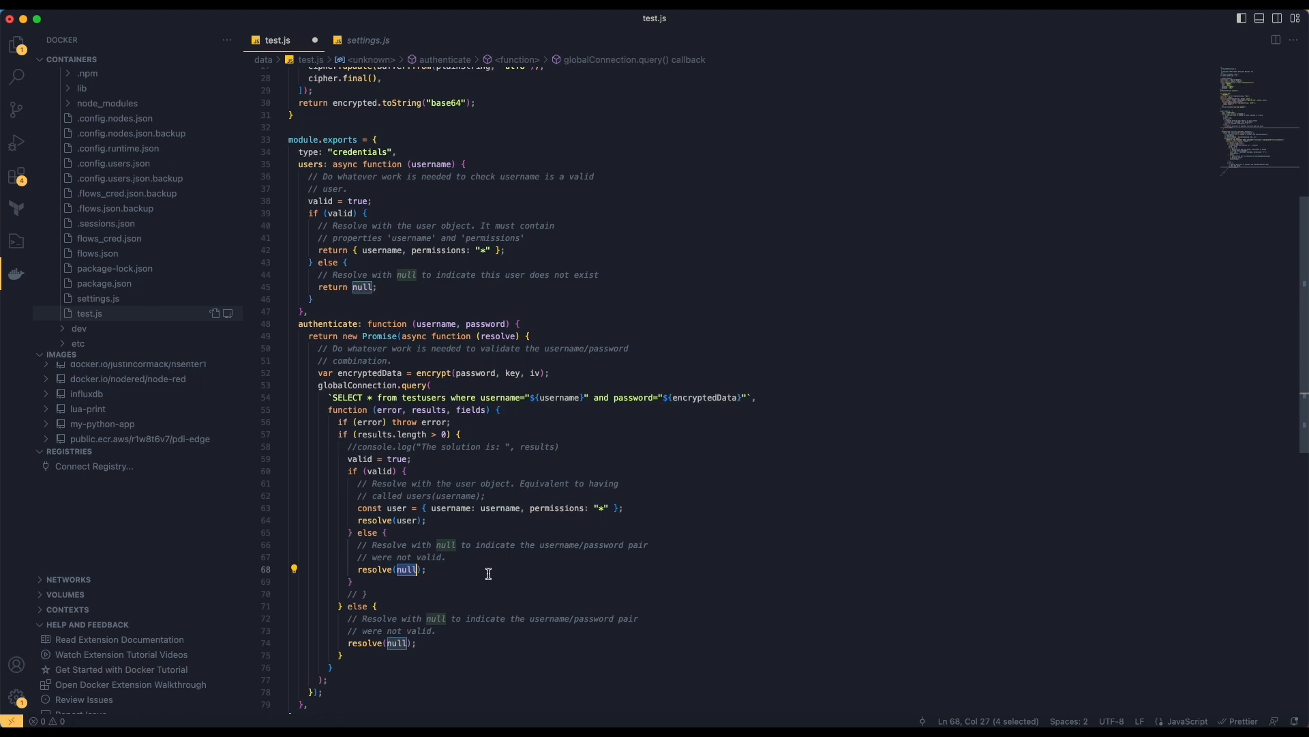
{"action": "scroll", "coordinate": [488, 574], "scroll_direction": "up", "scroll_amount": 2}
{"action": "scroll", "coordinate": [488, 574], "scroll_direction": "up", "scroll_amount": 5}
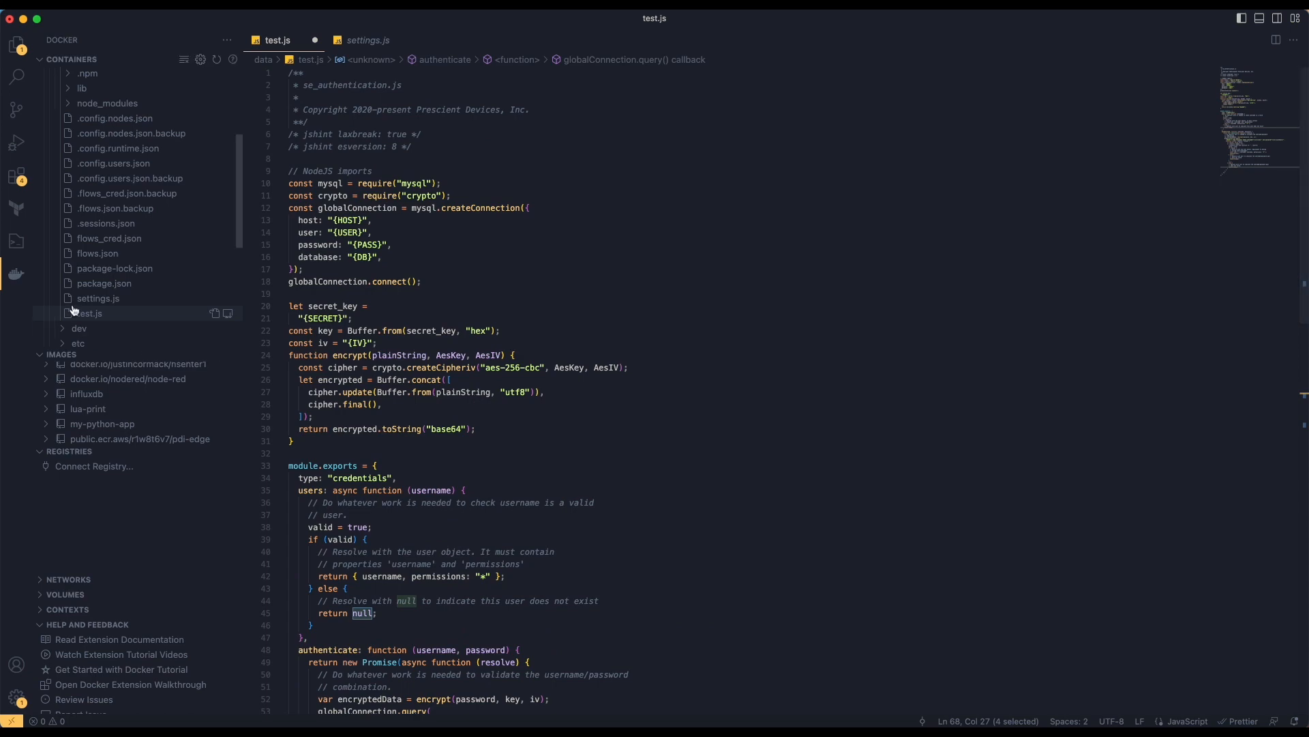
Switch to settings.js where adminAuth is set to customAuth.
{"action": "left_click", "coordinate": [369, 40]}
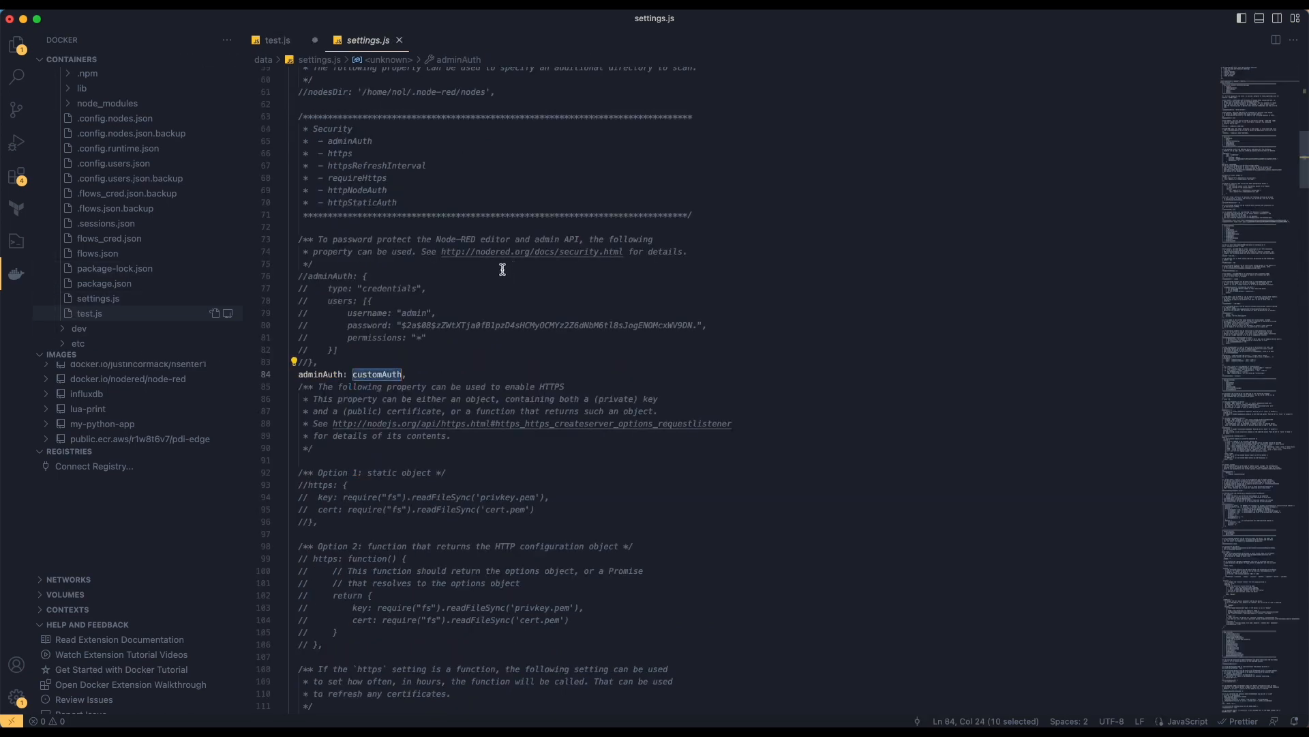
{"action": "left_click", "coordinate": [455, 337]}
{"action": "scroll", "coordinate": [461, 336], "scroll_direction": "up", "scroll_amount": 10}
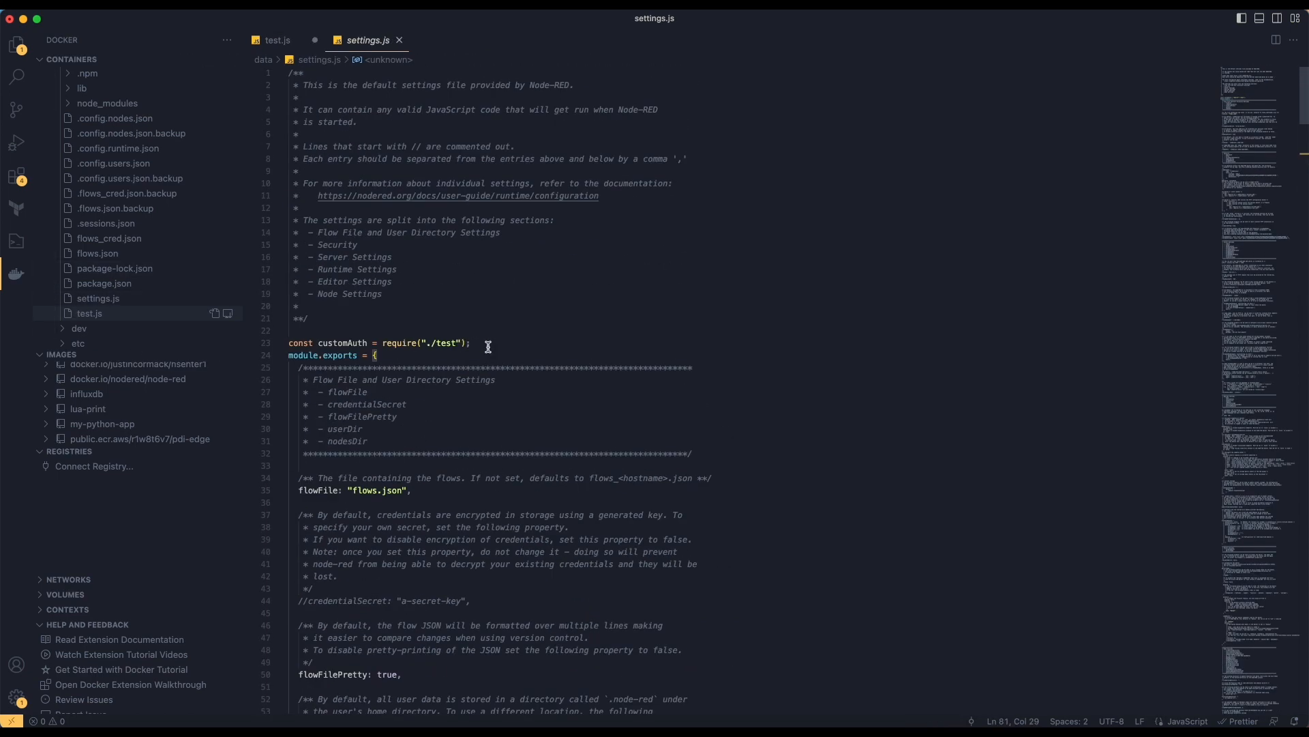
{"action": "left_click_drag", "start_coordinate": [492, 348], "coordinate": [287, 342]}
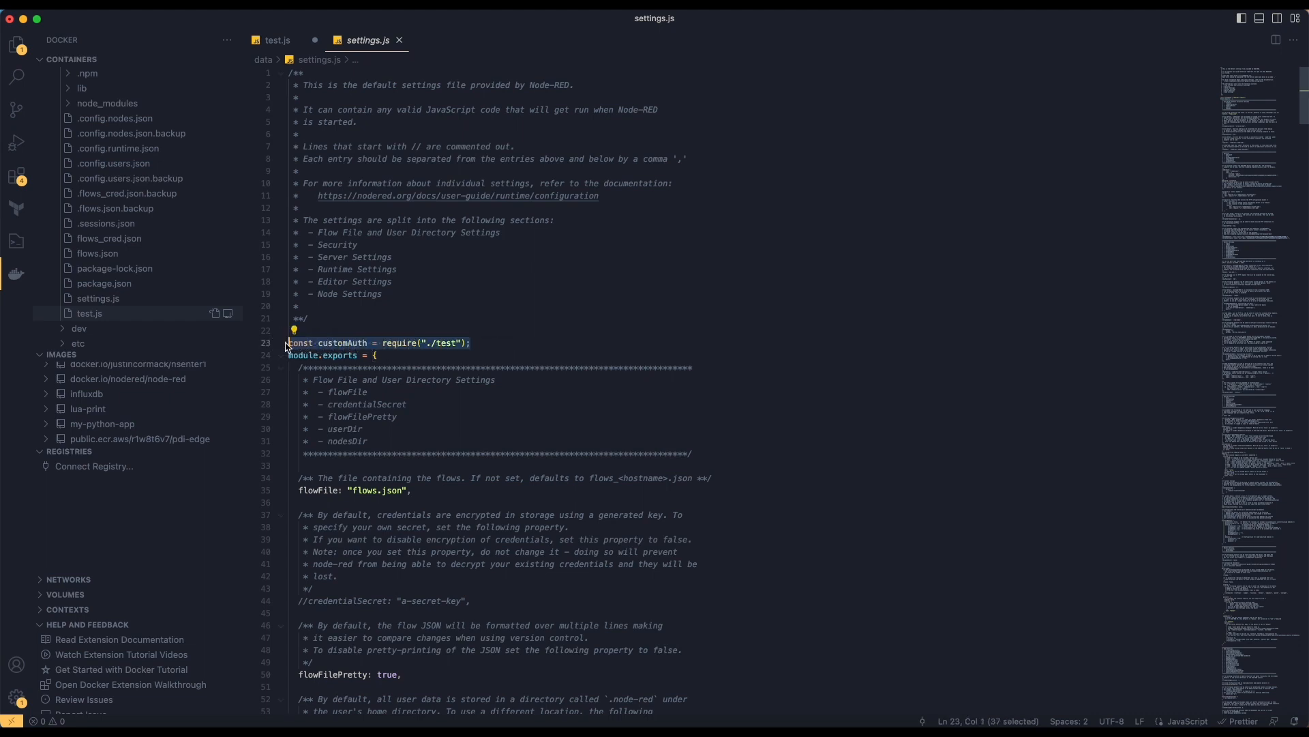
{"action": "left_click", "coordinate": [332, 330]}
{"action": "left_click", "coordinate": [290, 342]}
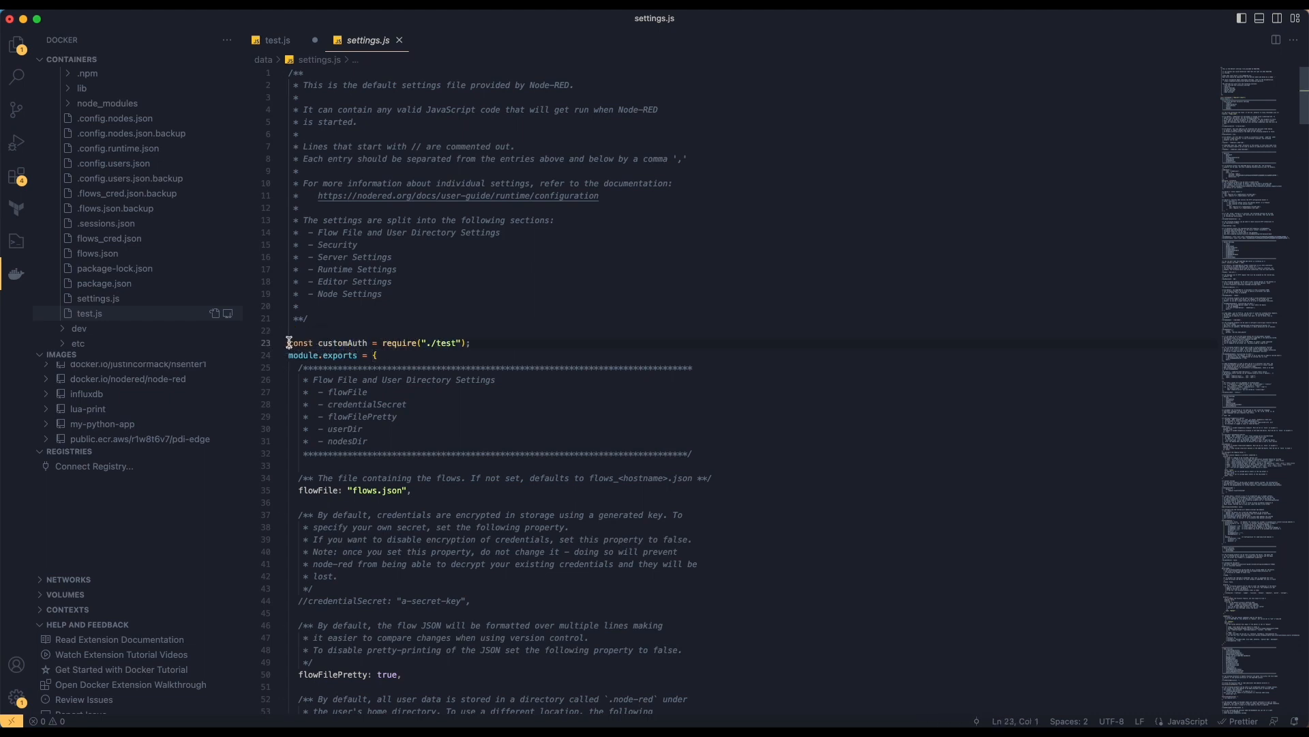
{"action": "left_click_drag", "start_coordinate": [483, 344], "coordinate": [289, 342]}
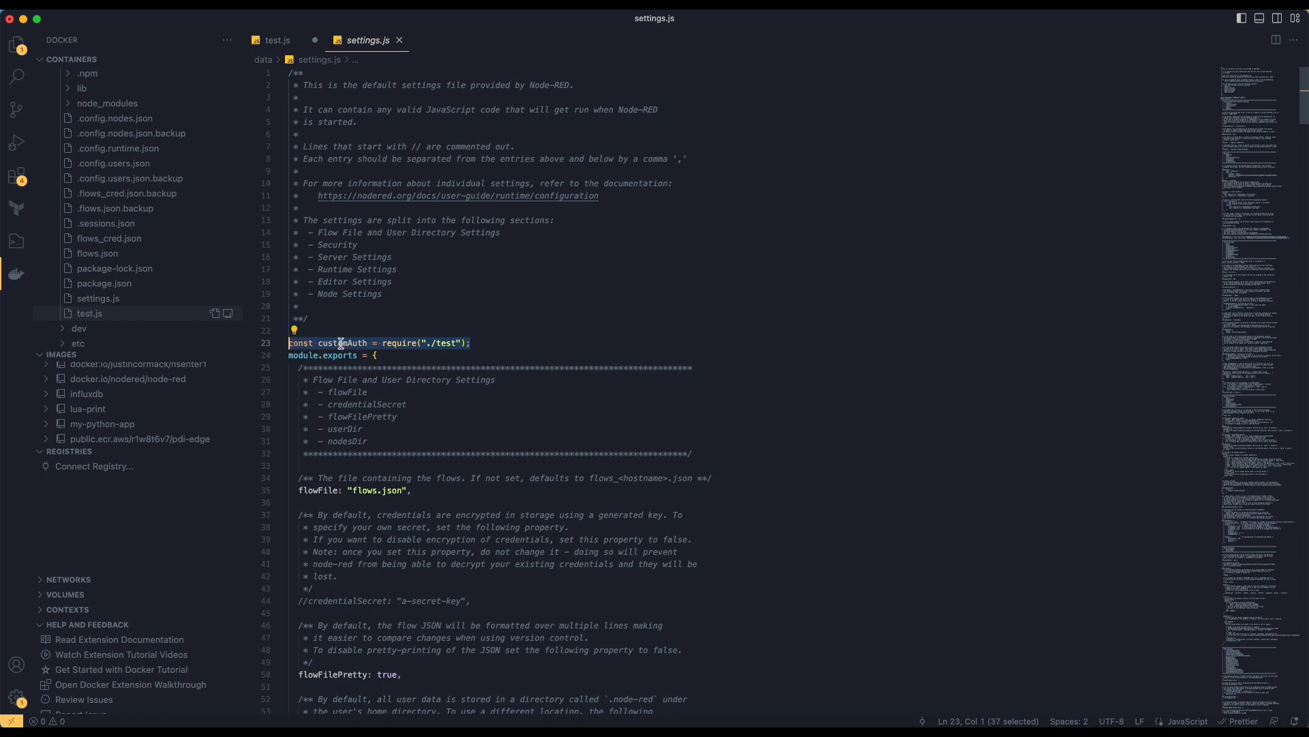
{"action": "double_click", "coordinate": [447, 343]}
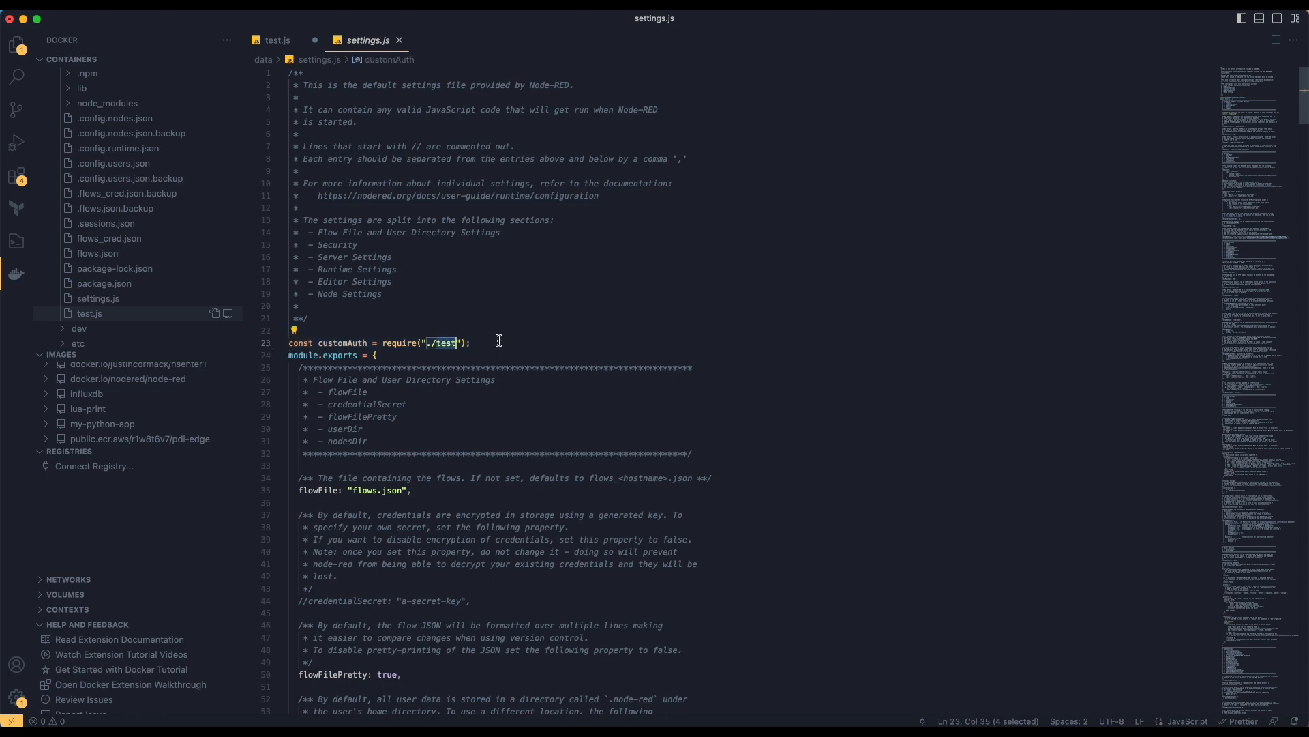
{"action": "key", "text": "End"}
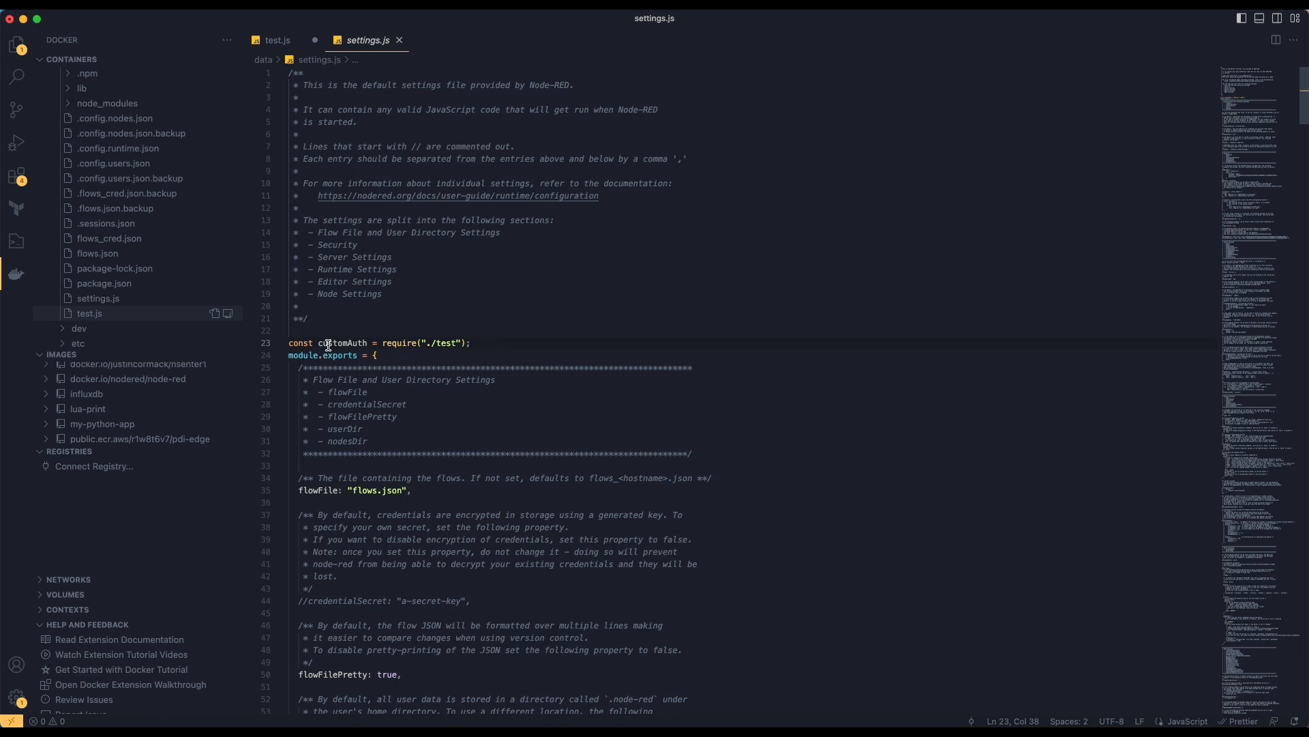
{"action": "double_click", "coordinate": [331, 343]}
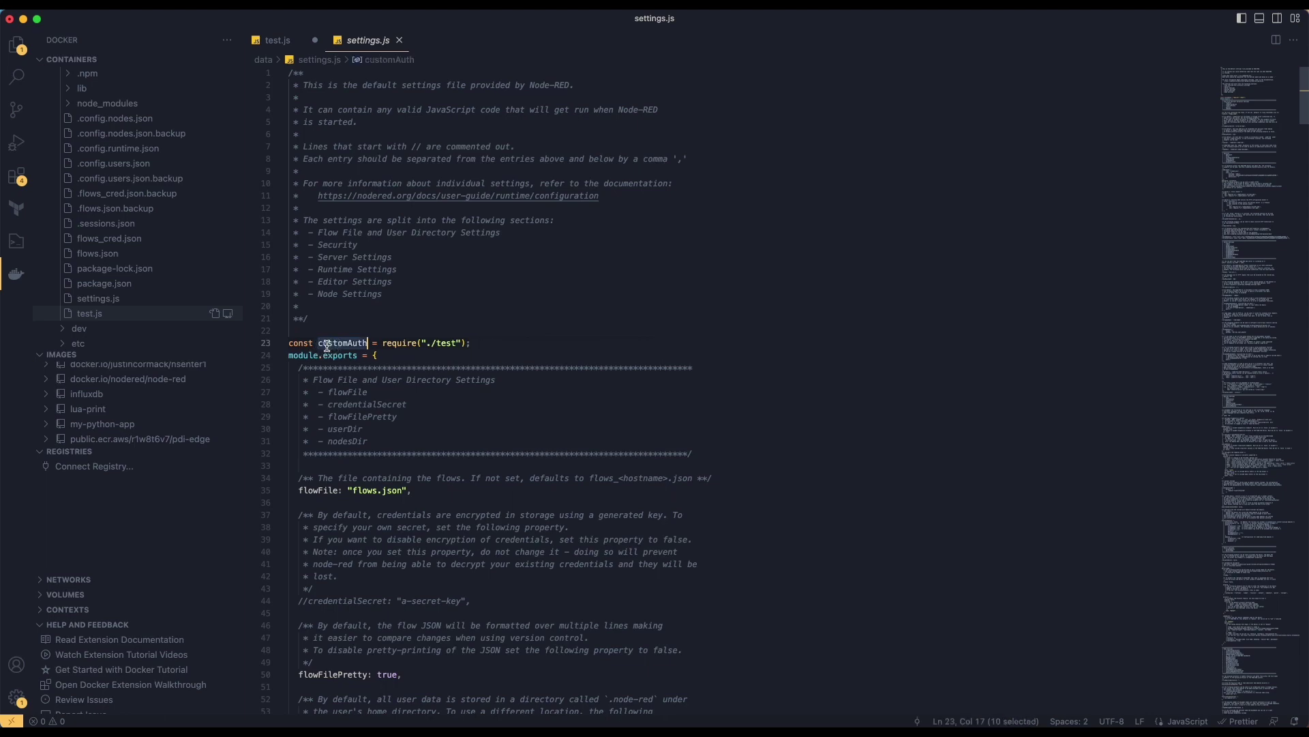
{"action": "left_click_drag", "start_coordinate": [502, 344], "coordinate": [364, 343]}
{"action": "left_click", "coordinate": [418, 343]}
{"action": "scroll", "coordinate": [461, 380], "scroll_direction": "down", "scroll_amount": 5}
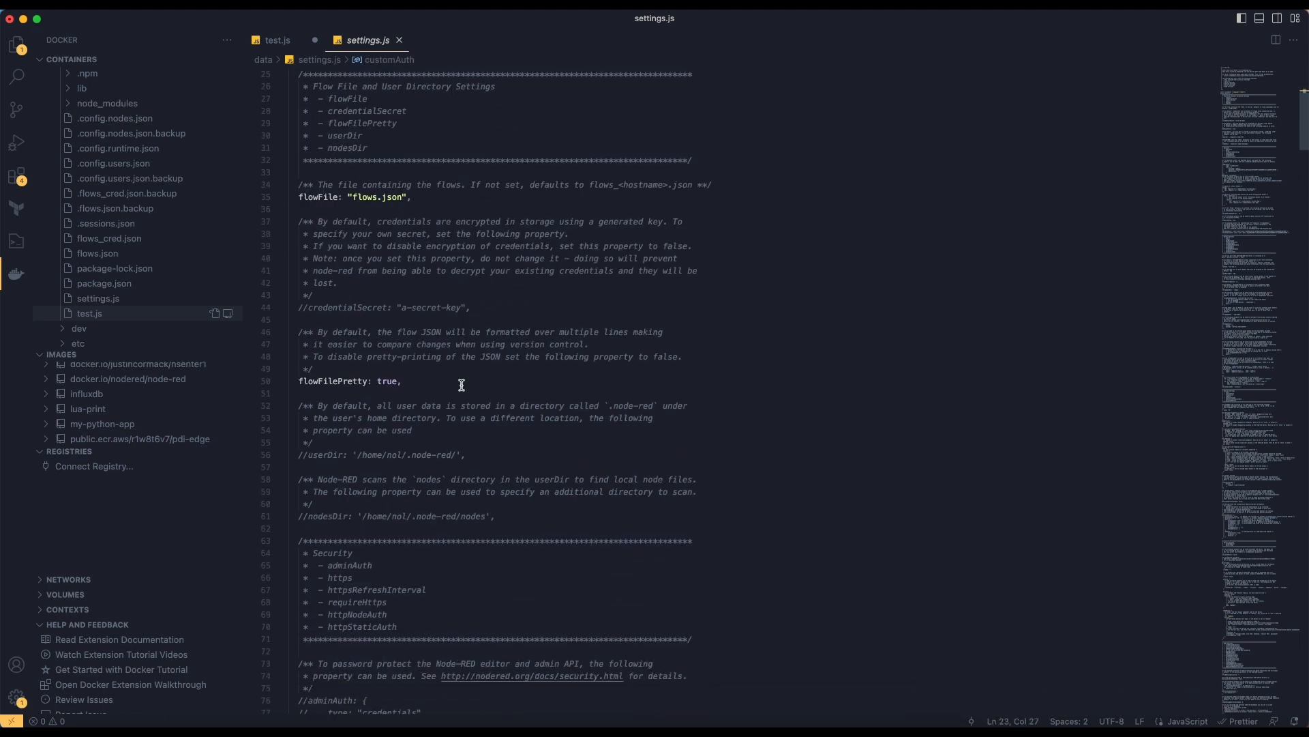
{"action": "scroll", "coordinate": [462, 380], "scroll_direction": "down", "scroll_amount": 2}
{"action": "scroll", "coordinate": [462, 385], "scroll_direction": "down", "scroll_amount": 4}
{"action": "scroll", "coordinate": [463, 385], "scroll_direction": "down", "scroll_amount": 1}
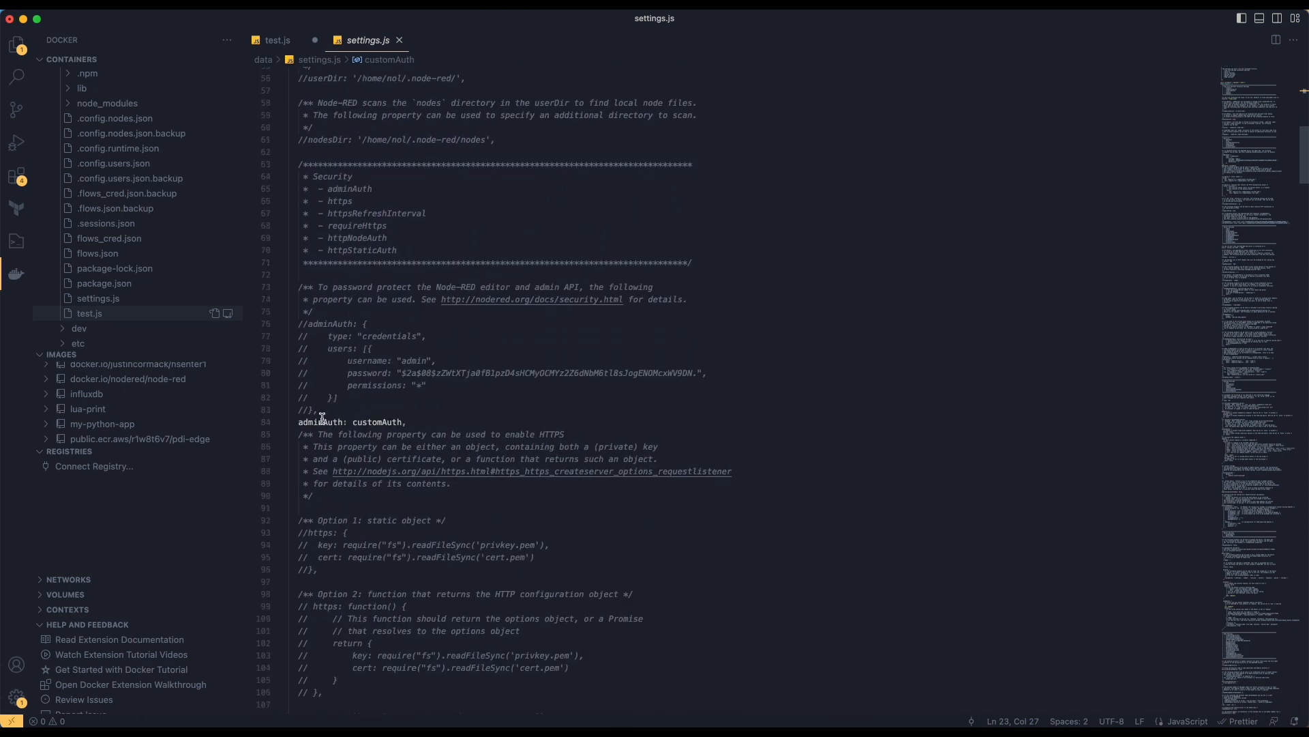
{"action": "double_click", "coordinate": [322, 422]}
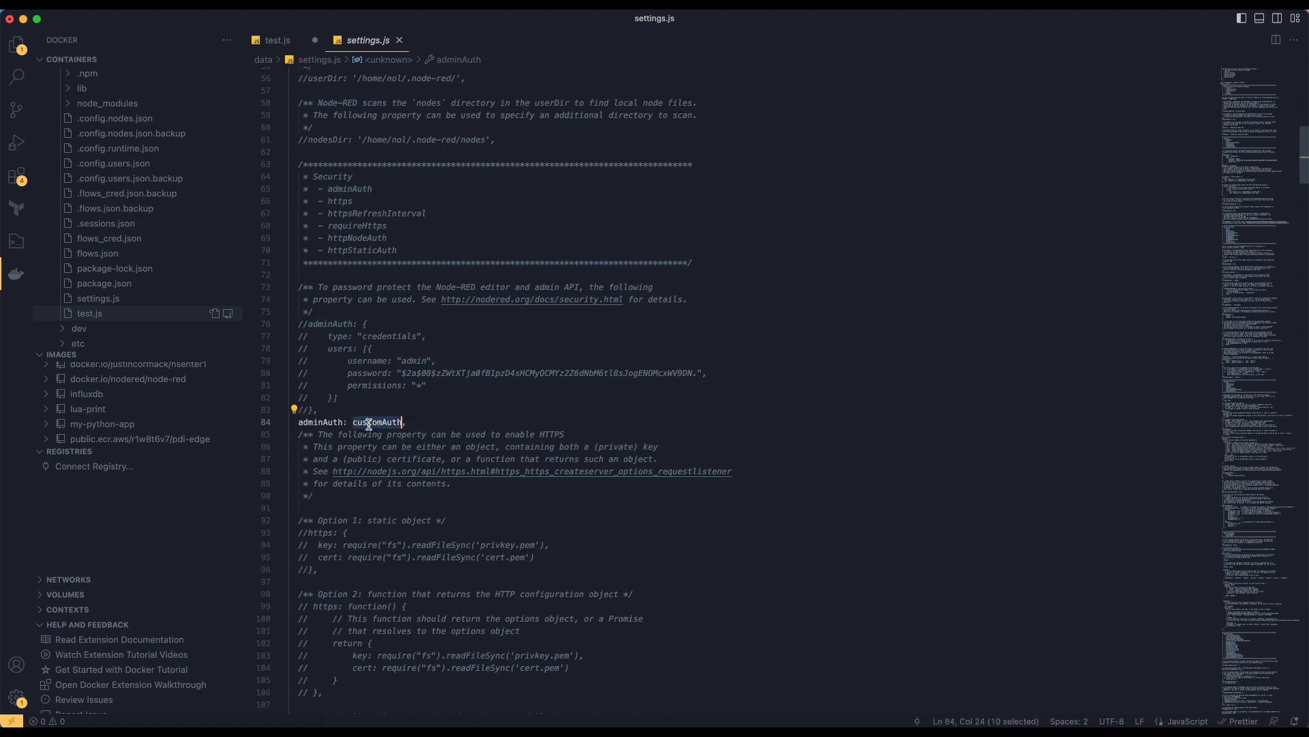
{"action": "double_click", "coordinate": [326, 422]}
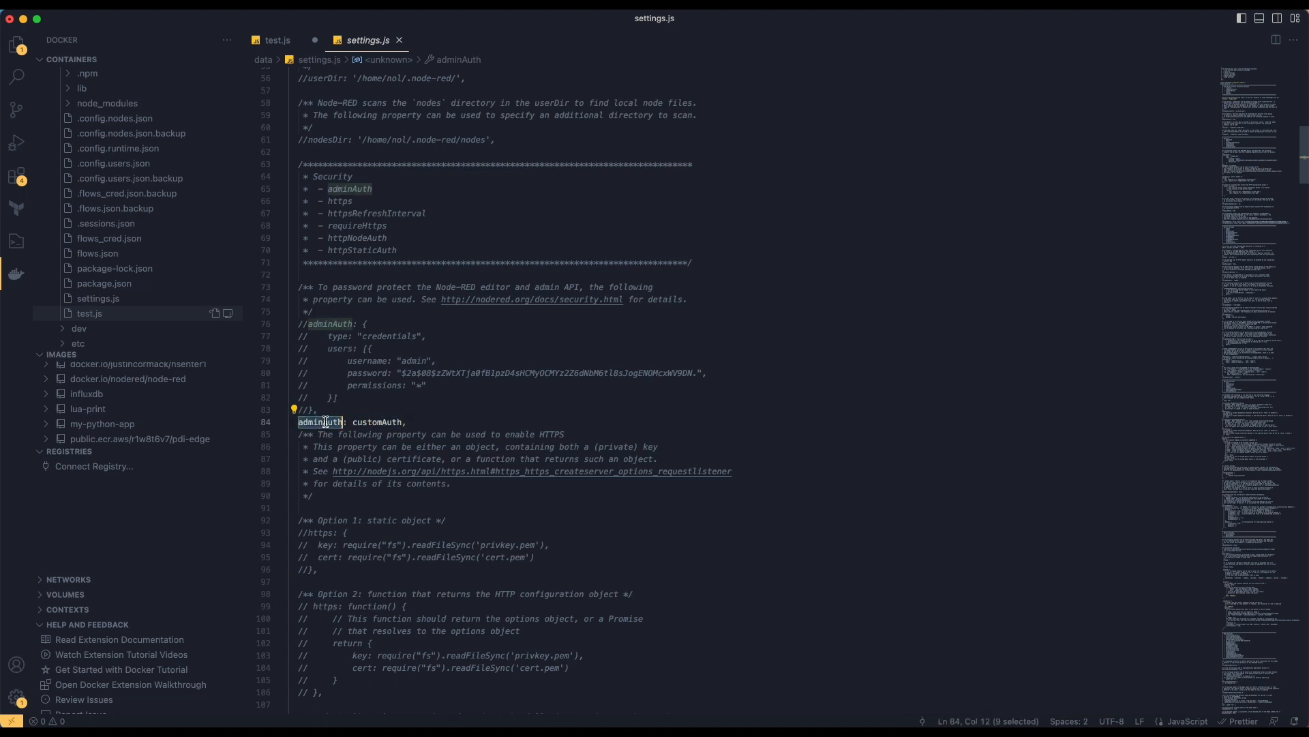
{"action": "double_click", "coordinate": [373, 423]}
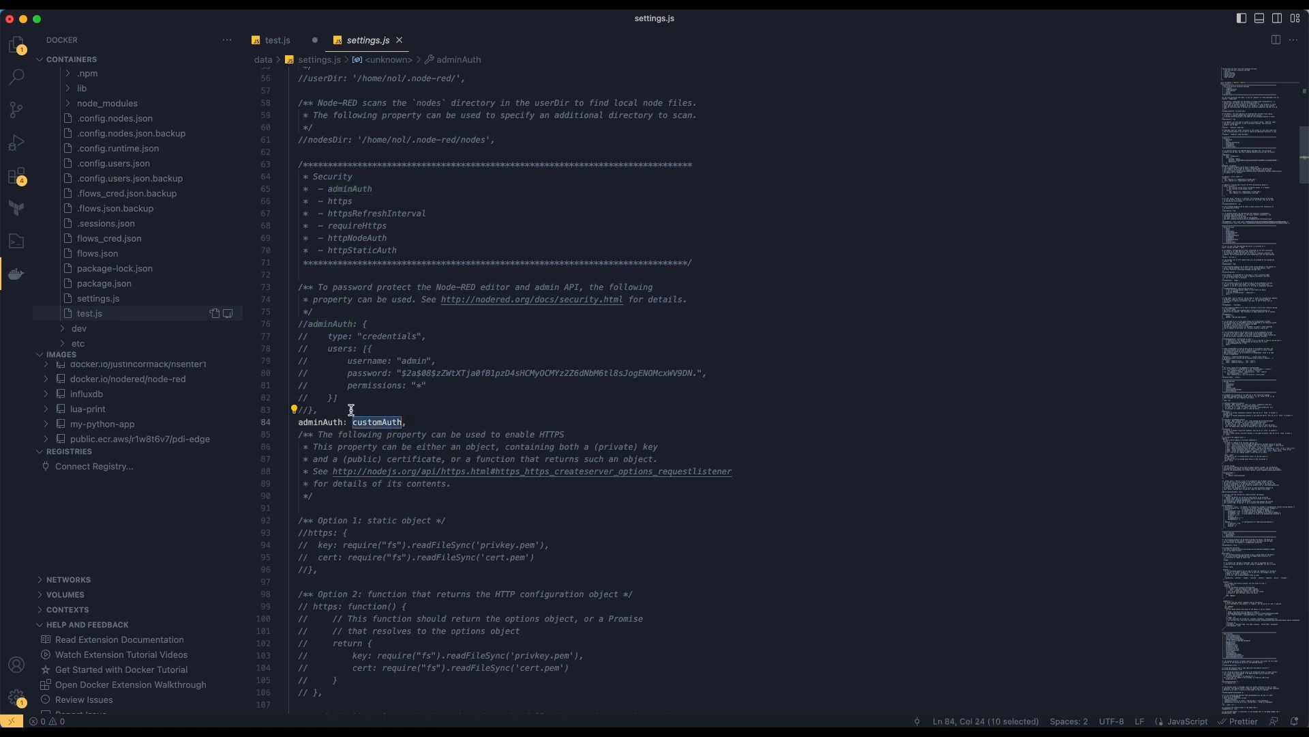
{"action": "left_click_drag", "start_coordinate": [319, 409], "coordinate": [291, 323]}
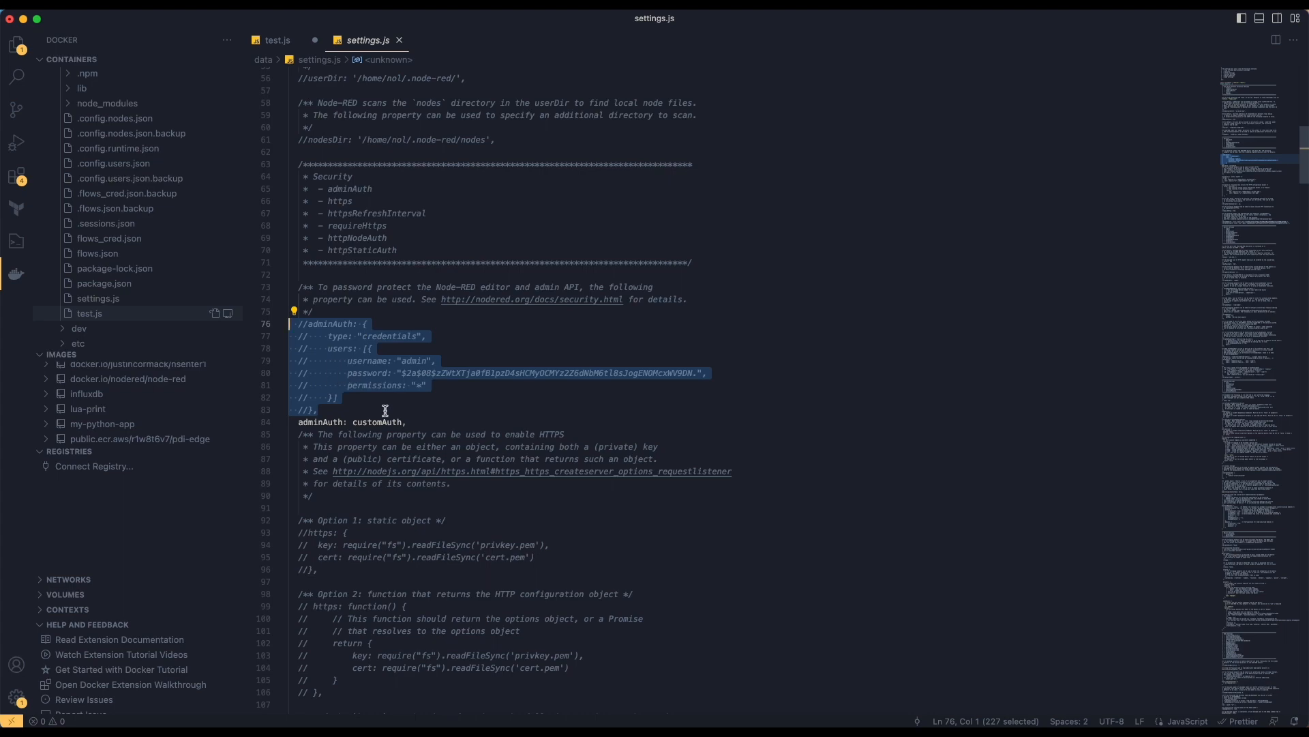
{"action": "left_click", "coordinate": [338, 412]}
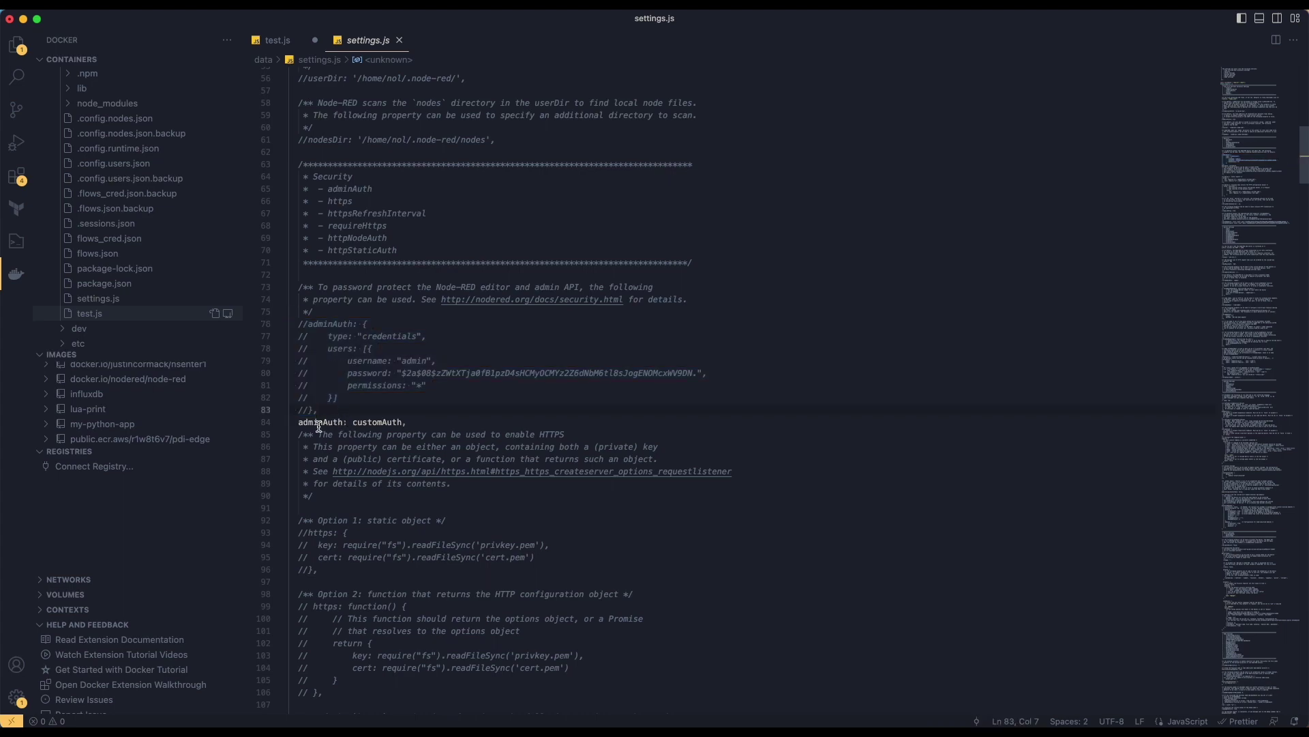
{"action": "double_click", "coordinate": [377, 421]}
{"action": "scroll", "coordinate": [675, 430], "scroll_direction": "up", "scroll_amount": 5}
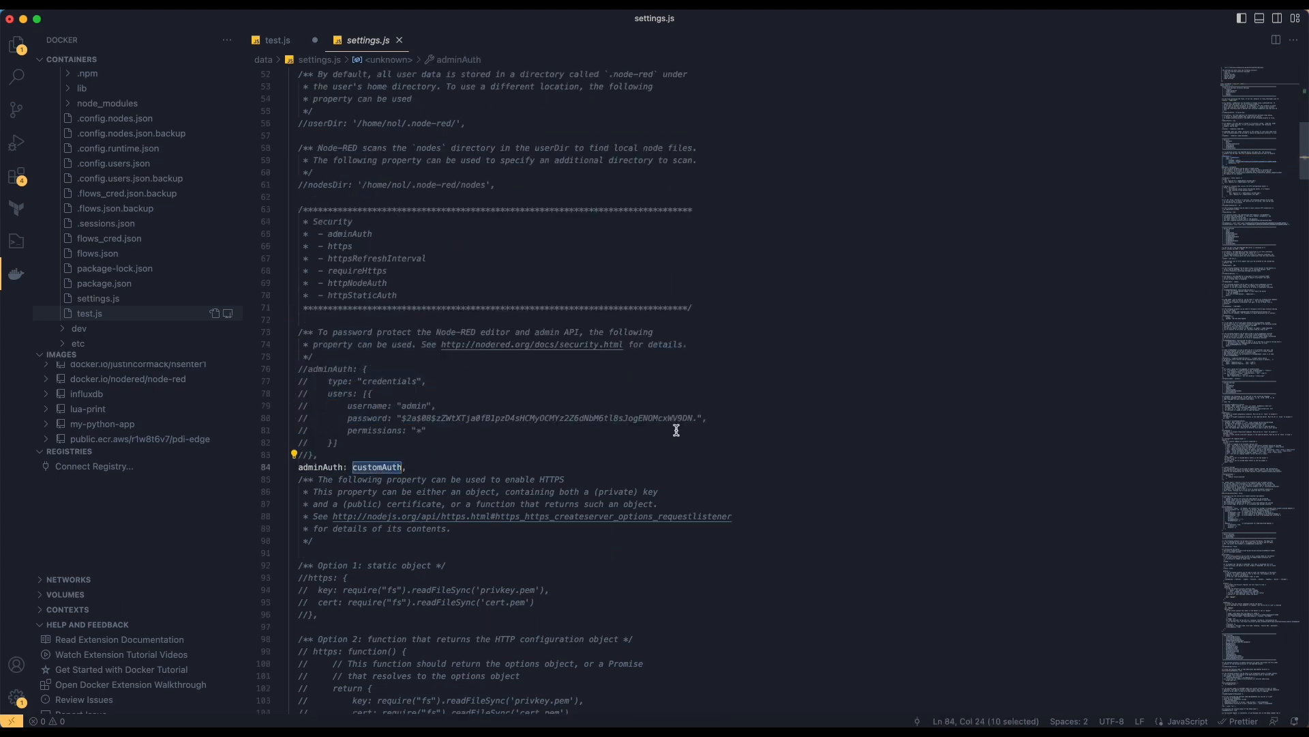
{"action": "left_click", "coordinate": [98, 298]}
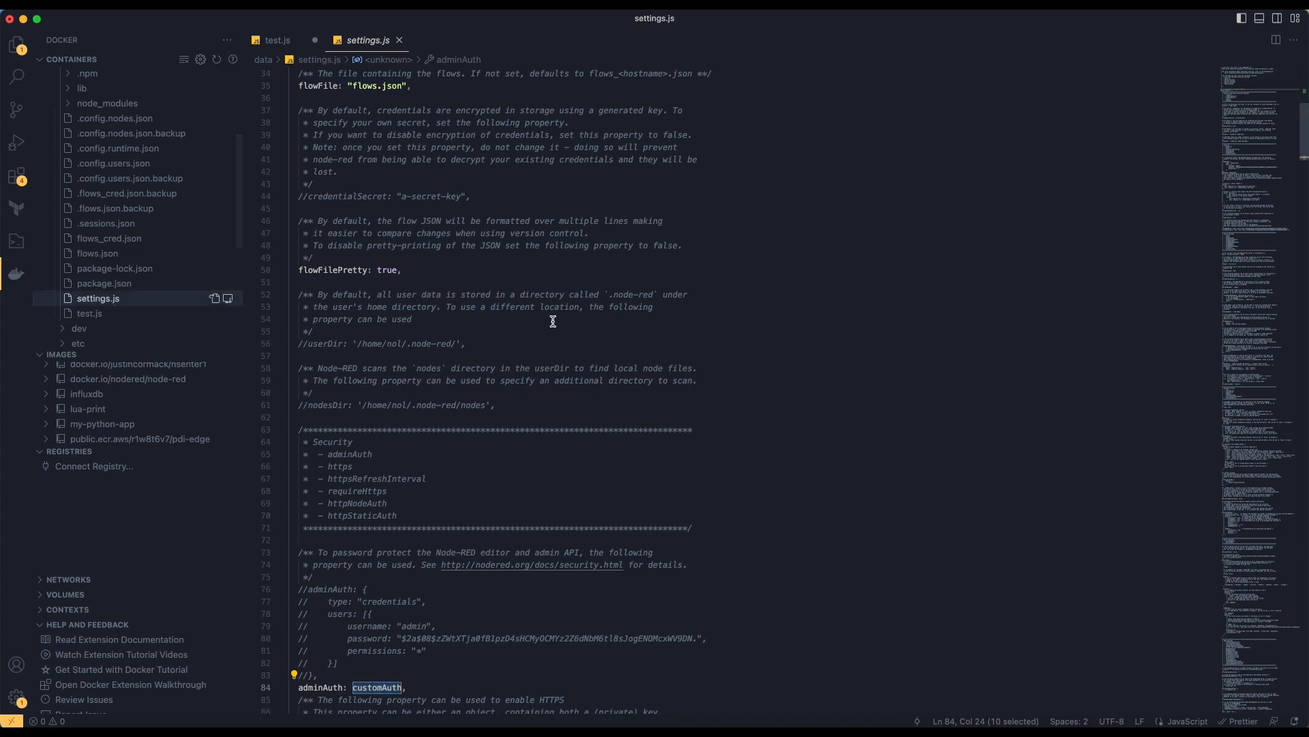
{"action": "key", "text": "ctrl+Tab"}
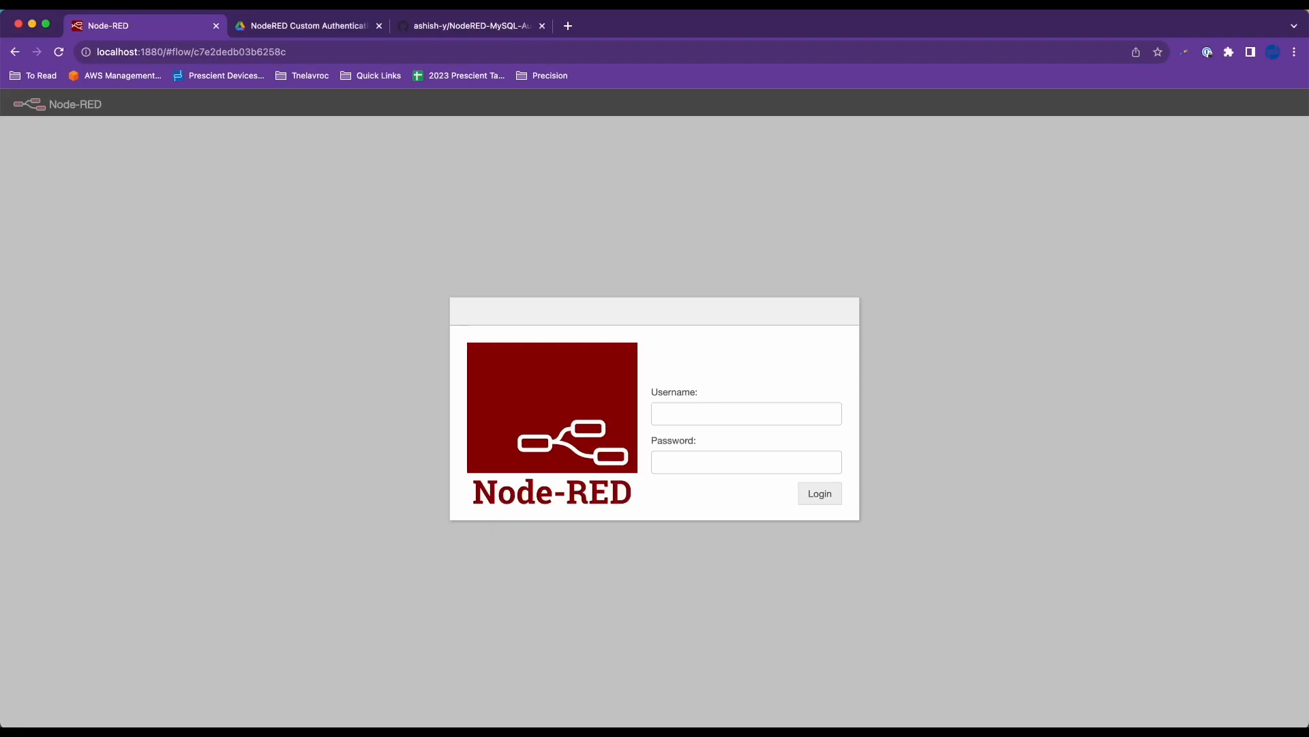
Sign in to Node-RED with the database user's credentials, re-entering the password after 'Login failed'.
{"action": "left_click", "coordinate": [692, 412]}
{"action": "type", "text": "ashish"}
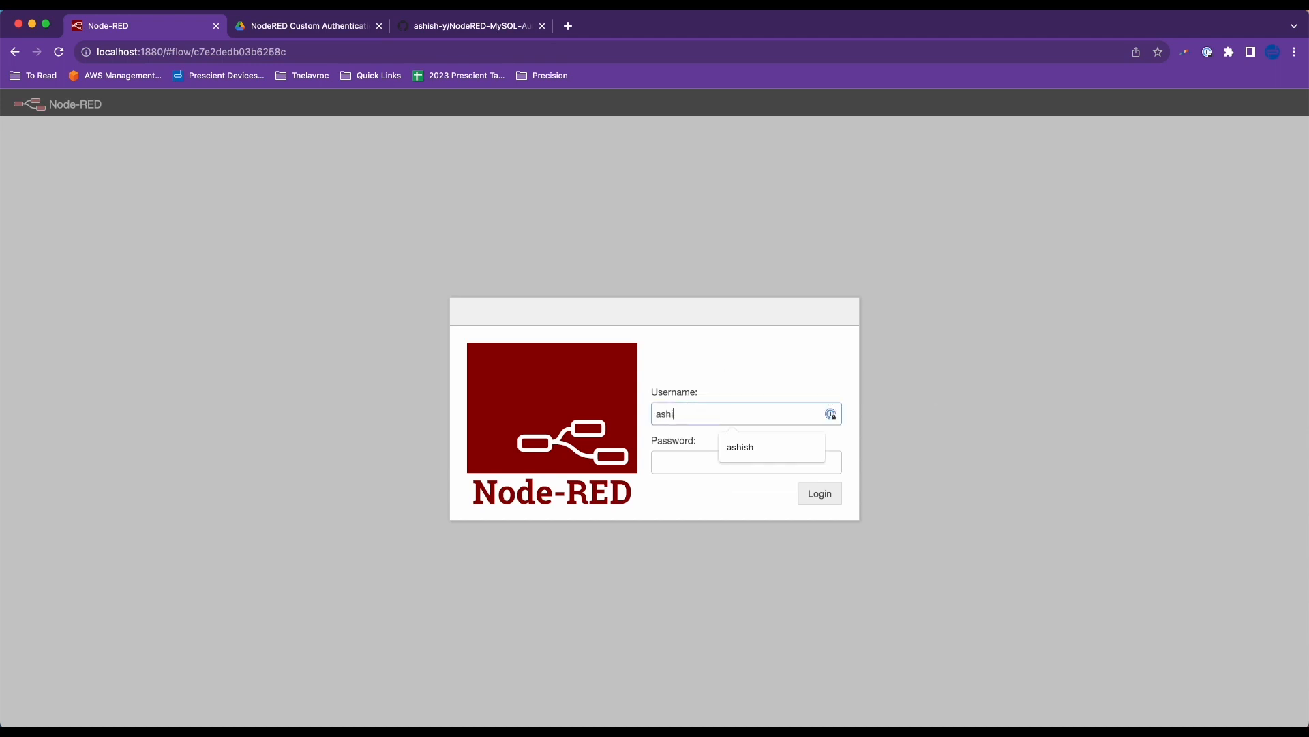
{"action": "key", "text": "Tab"}
{"action": "type", "text": "*****"}
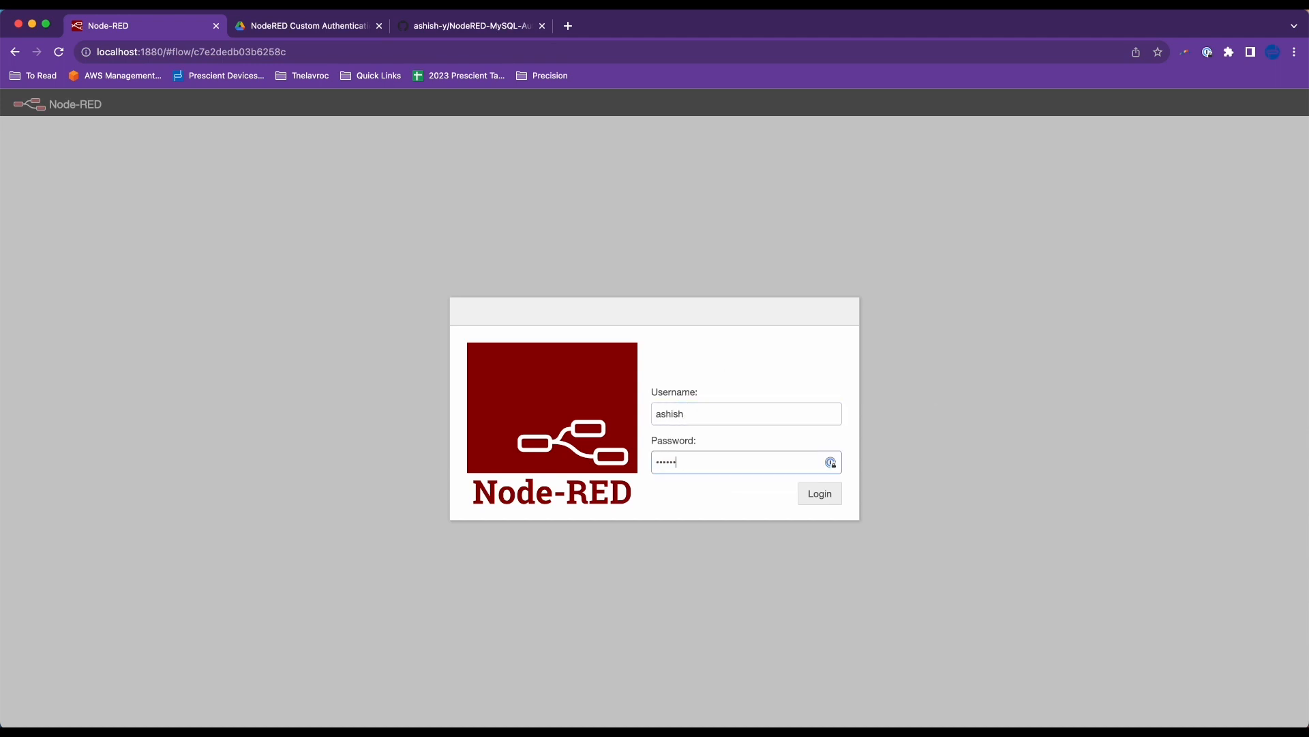
{"action": "type", "text": "***"}
{"action": "key", "text": "Return"}
{"action": "double_click", "coordinate": [692, 461]}
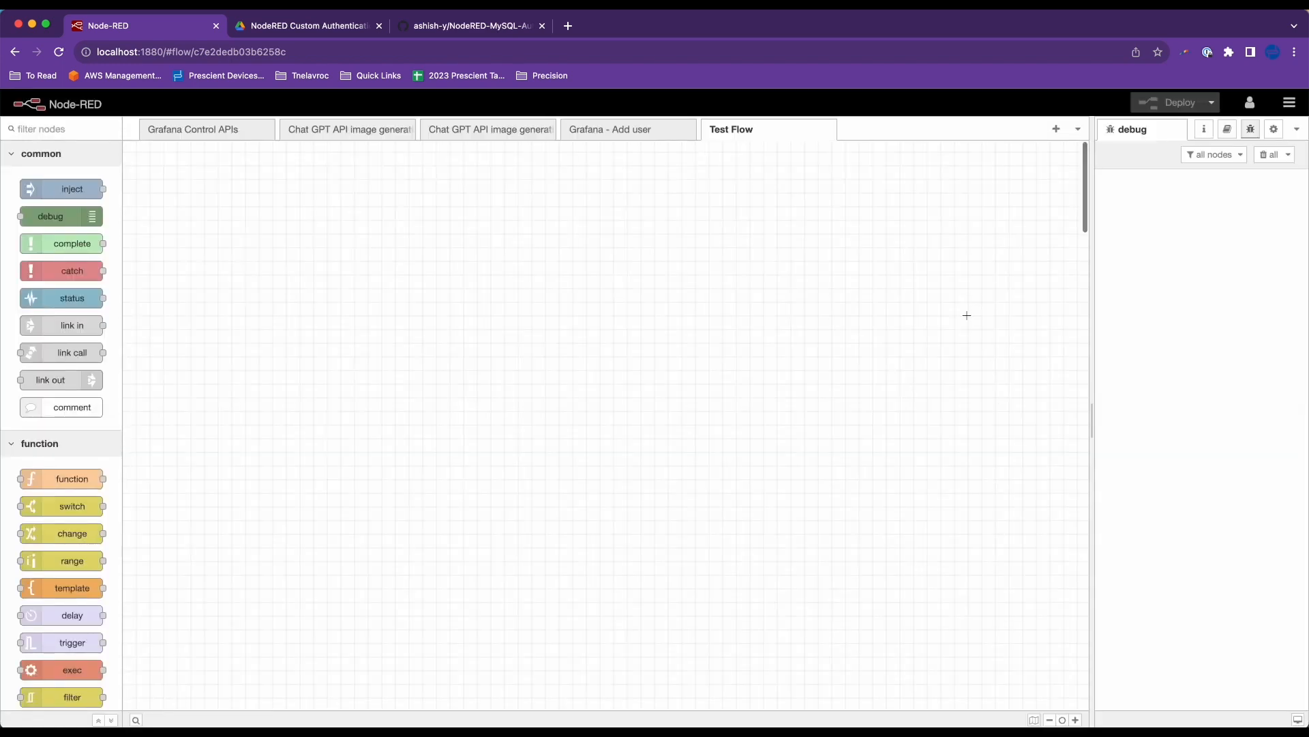
Log out via the user menu and switch to MySQL Workbench.
{"action": "left_click", "coordinate": [1249, 103]}
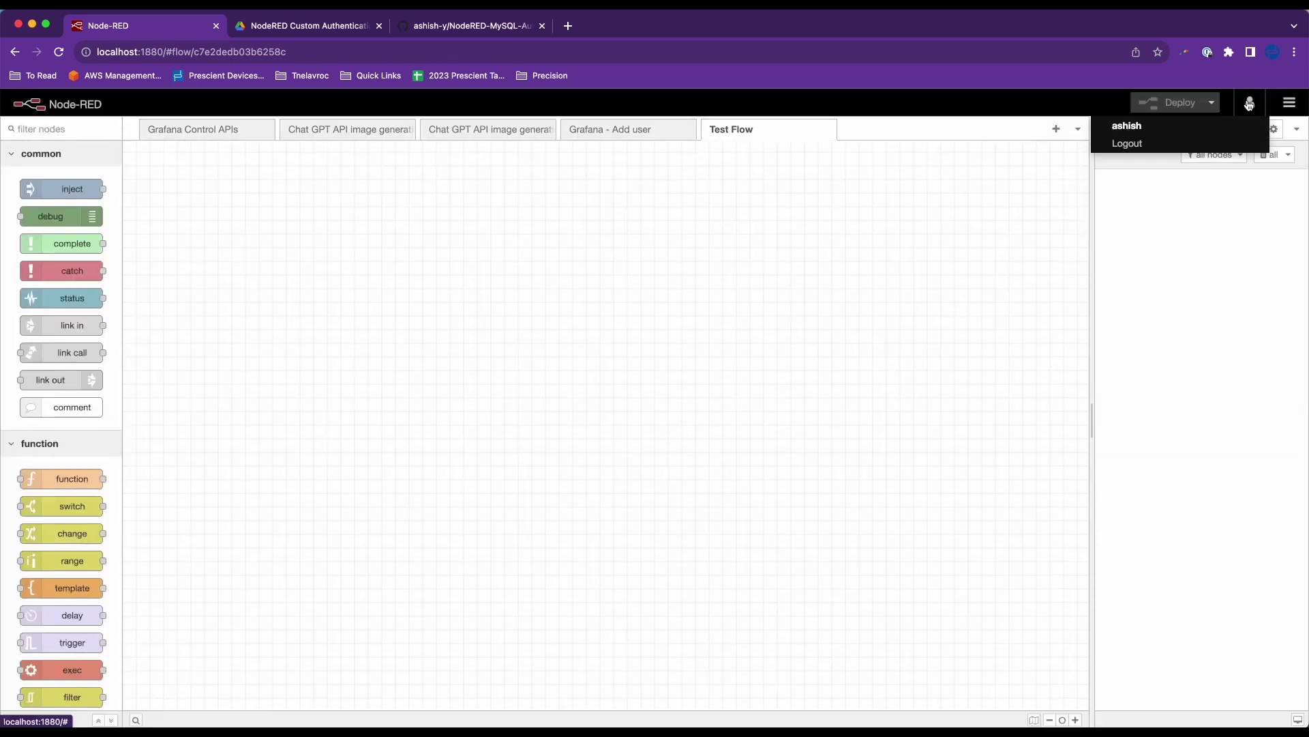
{"action": "left_click", "coordinate": [1191, 144]}
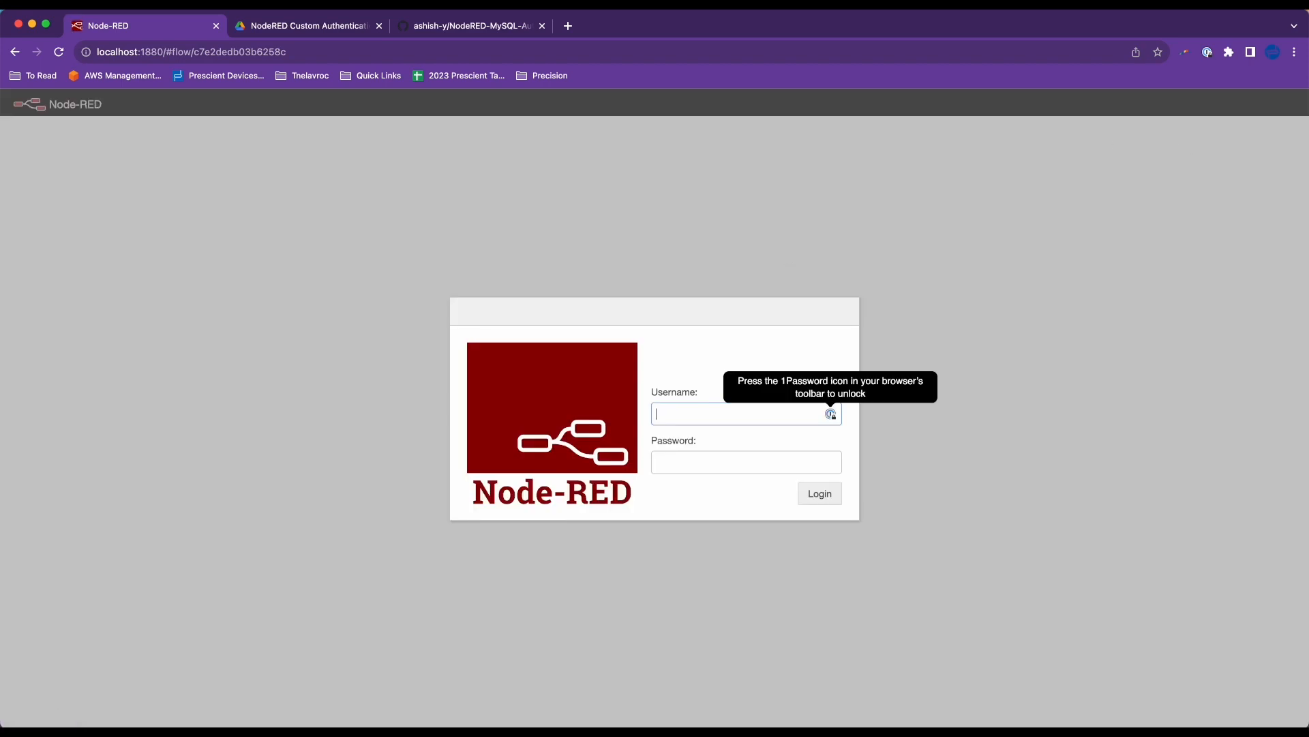
{"action": "key", "text": "super+Tab"}
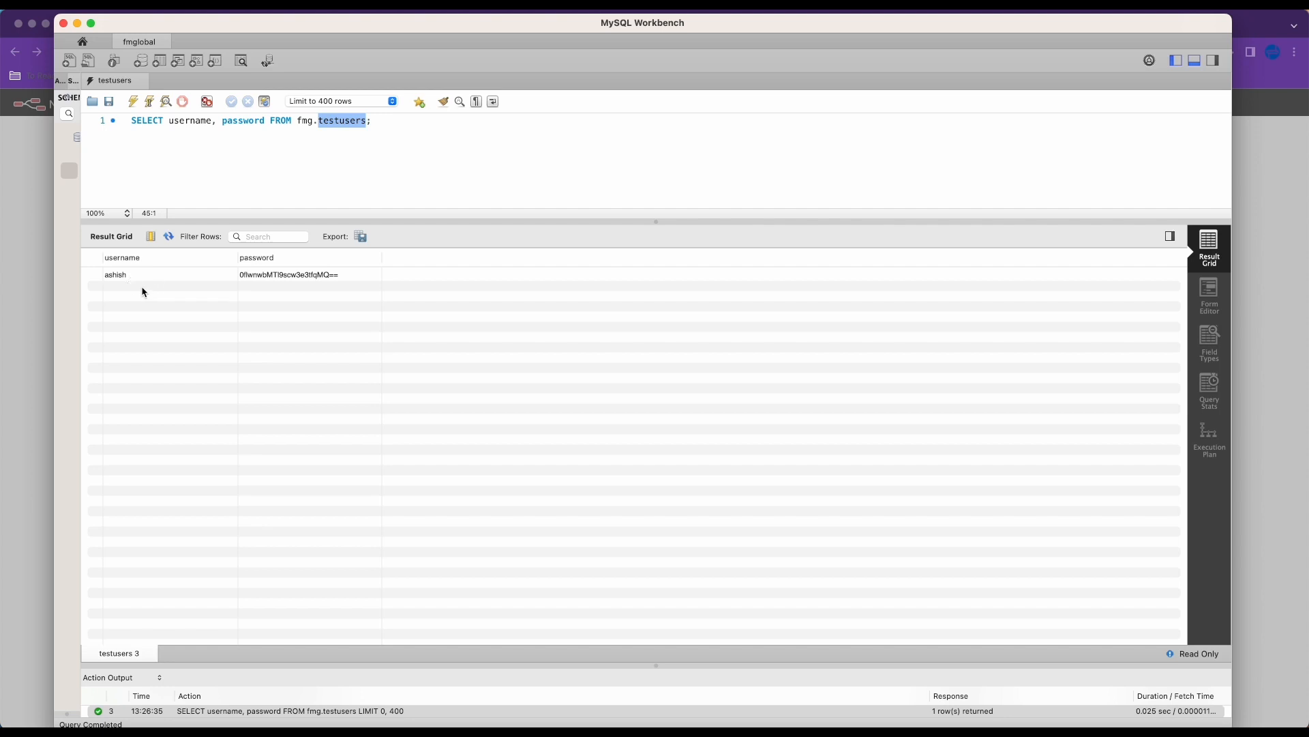
Point out the single testusers row with its encrypted password, then bring the Node-RED login page forward.
{"action": "left_click", "coordinate": [245, 203]}
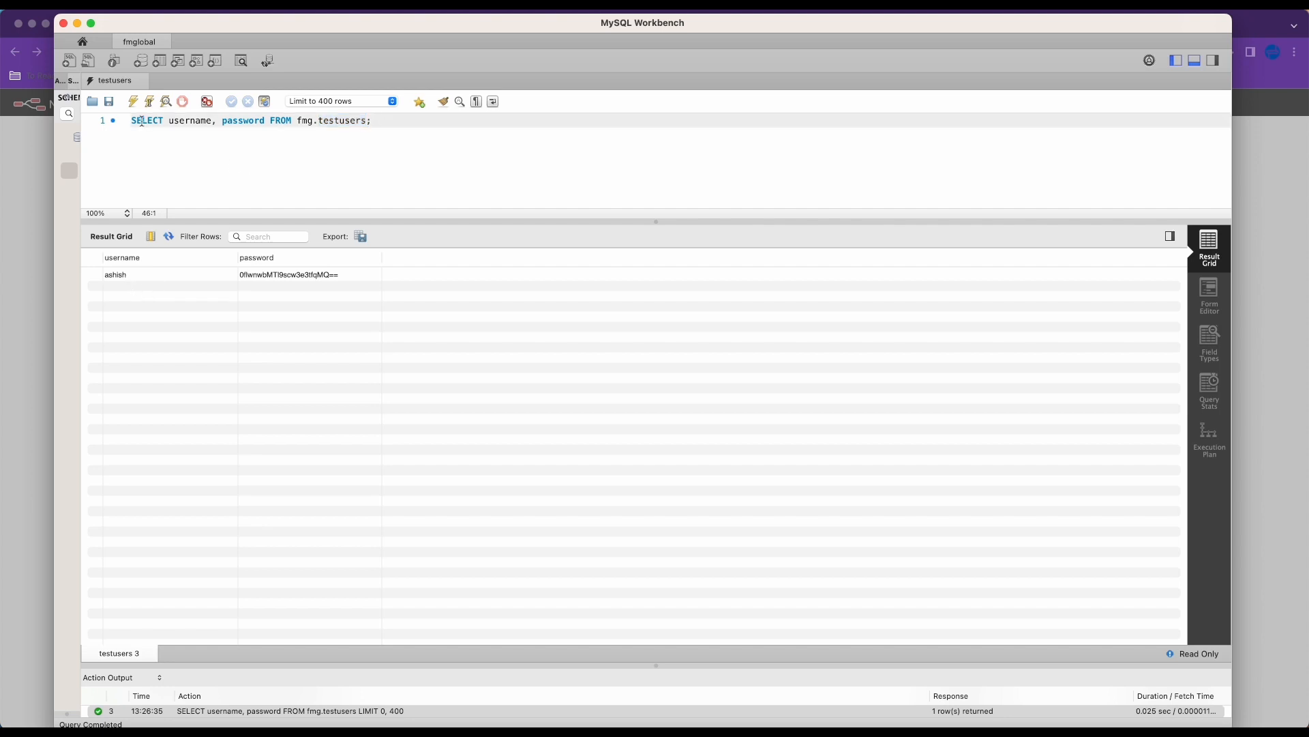
{"action": "left_click", "coordinate": [150, 278]}
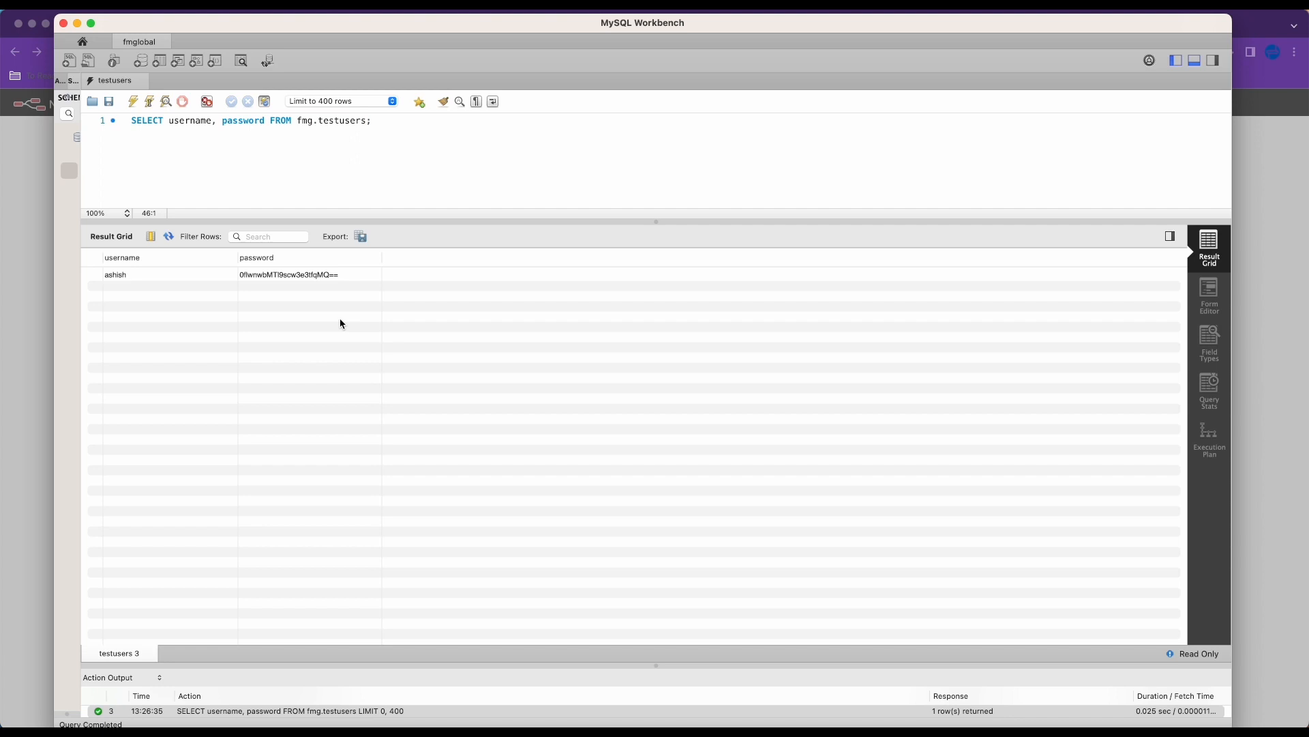
{"action": "left_click", "coordinate": [24, 329]}
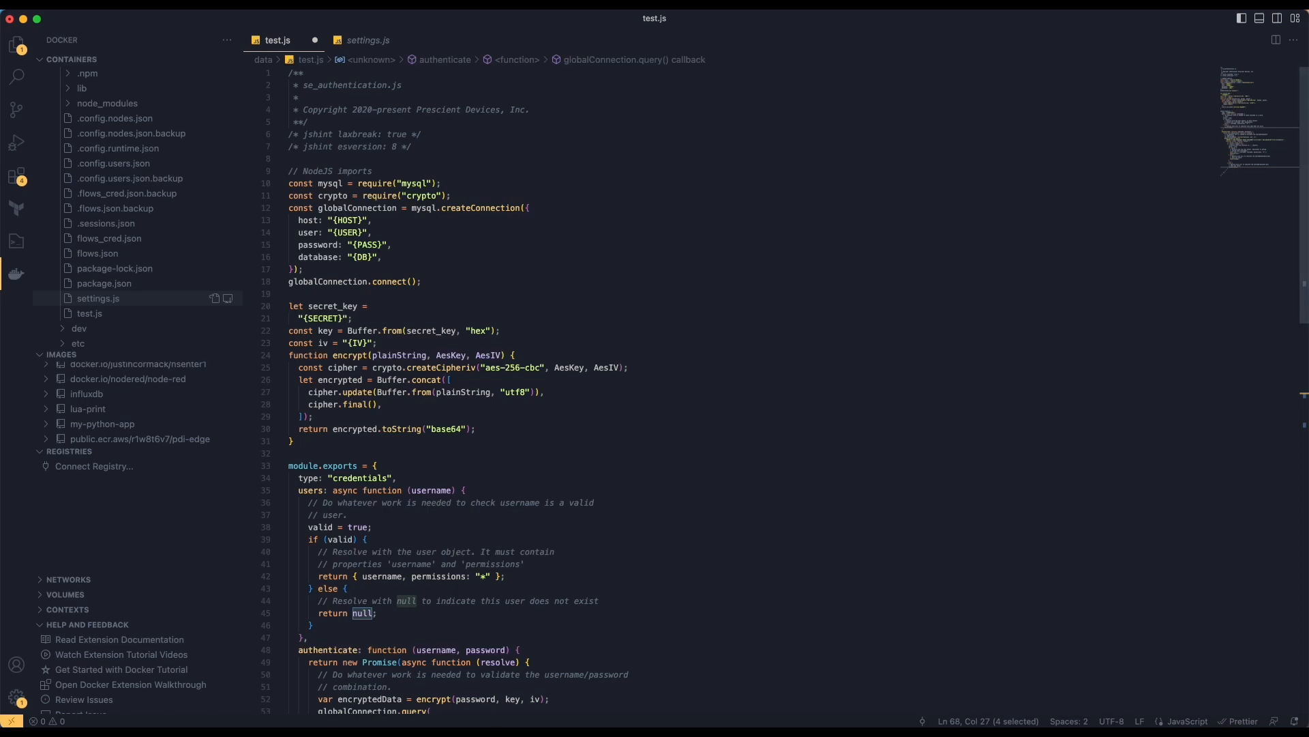
{"action": "scroll", "coordinate": [523, 391], "scroll_direction": "down", "scroll_amount": 1}
{"action": "scroll", "coordinate": [523, 399], "scroll_direction": "down", "scroll_amount": 2}
{"action": "scroll", "coordinate": [523, 419], "scroll_direction": "down", "scroll_amount": 5}
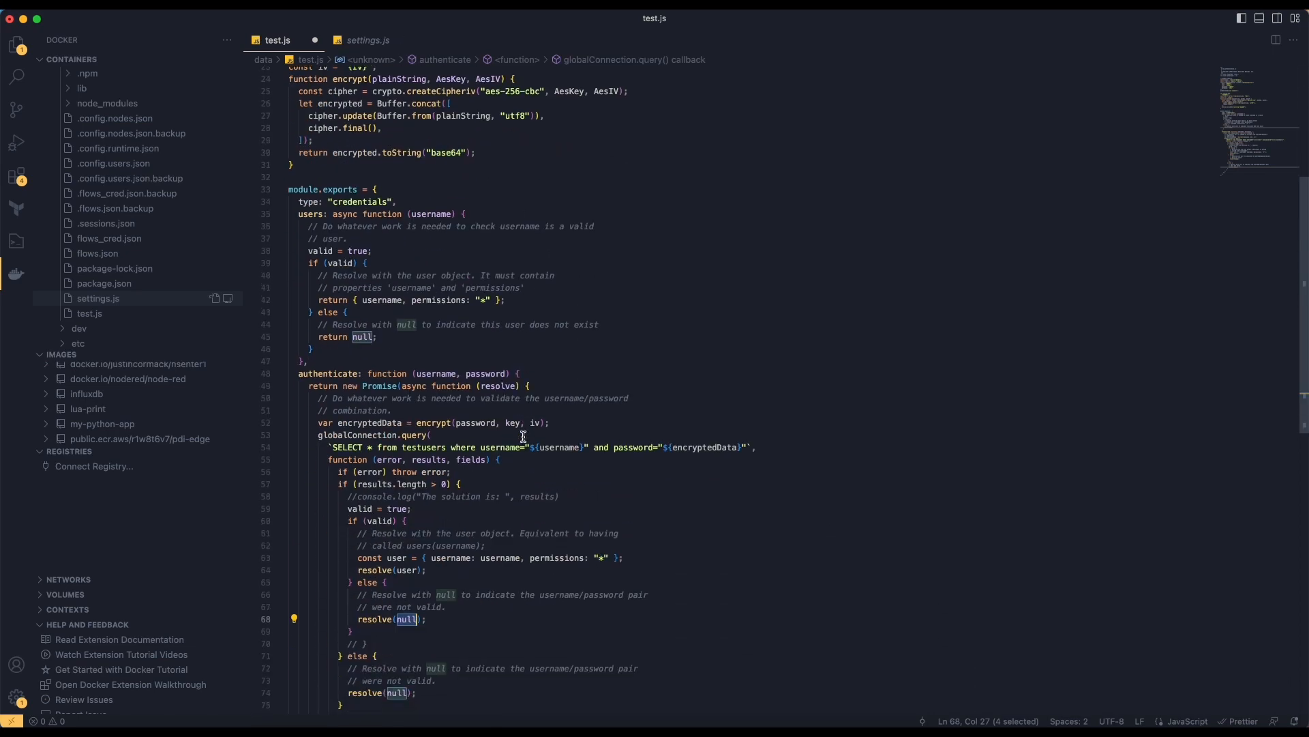
{"action": "scroll", "coordinate": [522, 436], "scroll_direction": "down", "scroll_amount": 1}
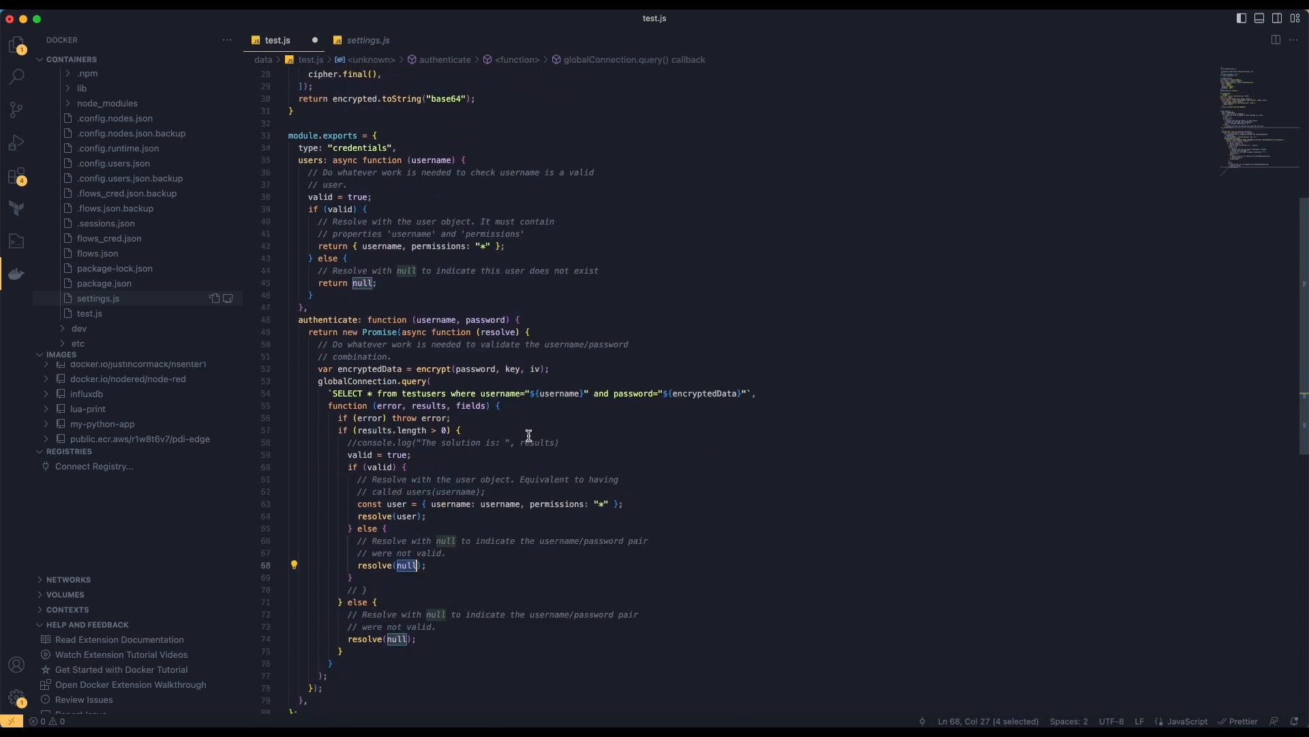
{"action": "scroll", "coordinate": [530, 436], "scroll_direction": "up", "scroll_amount": 2}
{"action": "scroll", "coordinate": [532, 435], "scroll_direction": "up", "scroll_amount": 1}
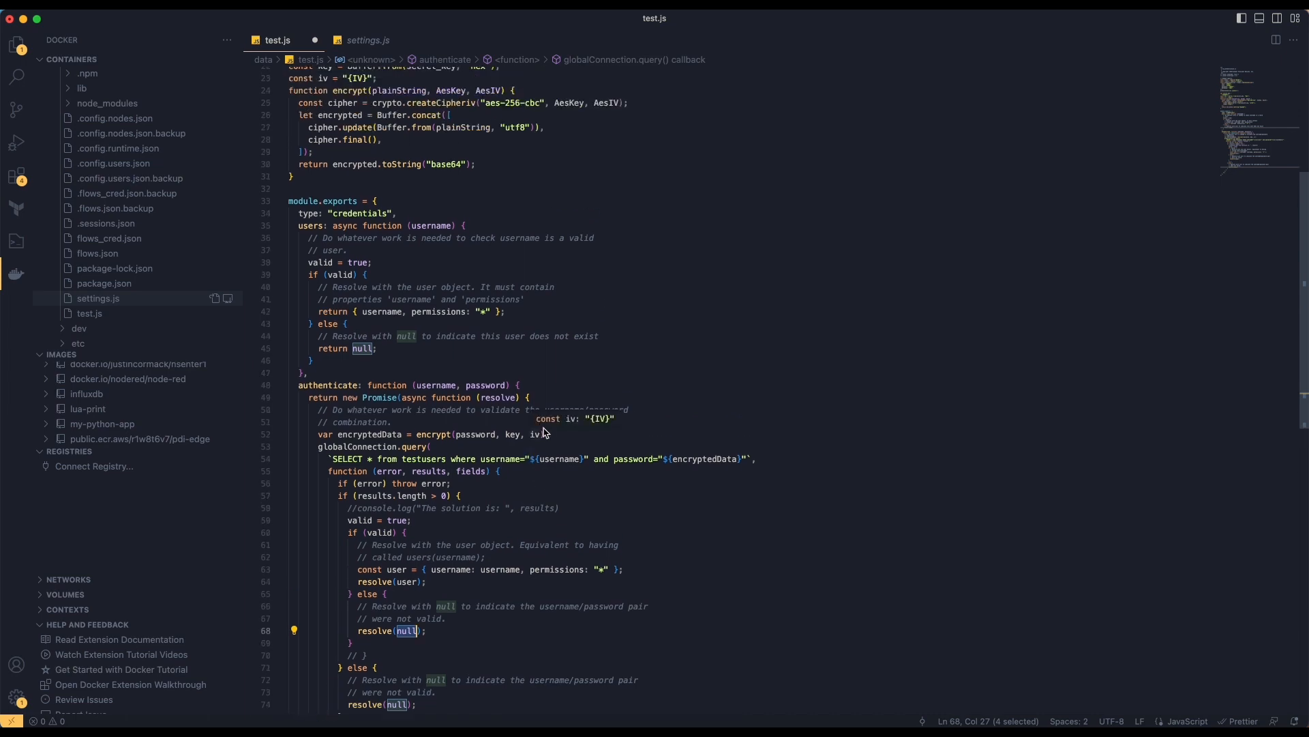
{"action": "scroll", "coordinate": [544, 433], "scroll_direction": "up", "scroll_amount": 2}
{"action": "scroll", "coordinate": [576, 468], "scroll_direction": "up", "scroll_amount": 6}
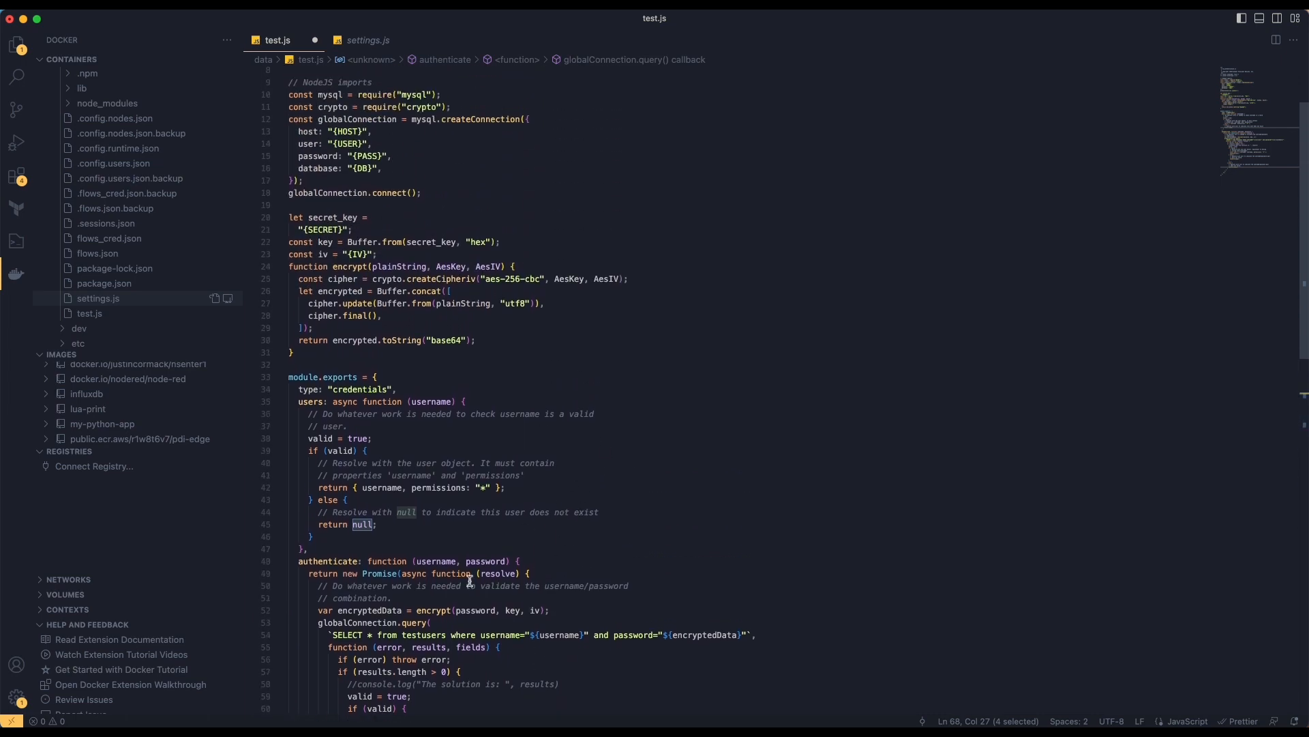
{"action": "scroll", "coordinate": [563, 485], "scroll_direction": "up", "scroll_amount": 3}
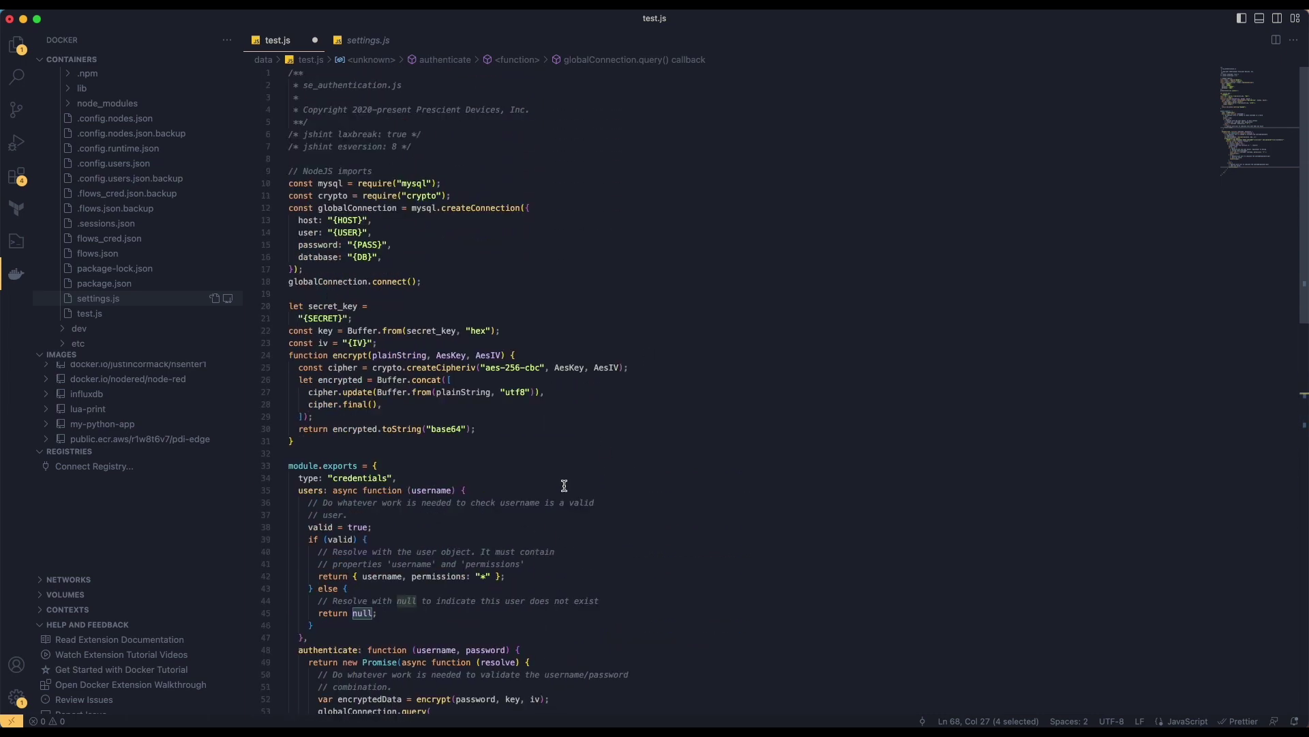
Point at the AES encryption step and the key derived from the secret in test.js's encrypt function.
{"action": "left_click", "coordinate": [551, 381]}
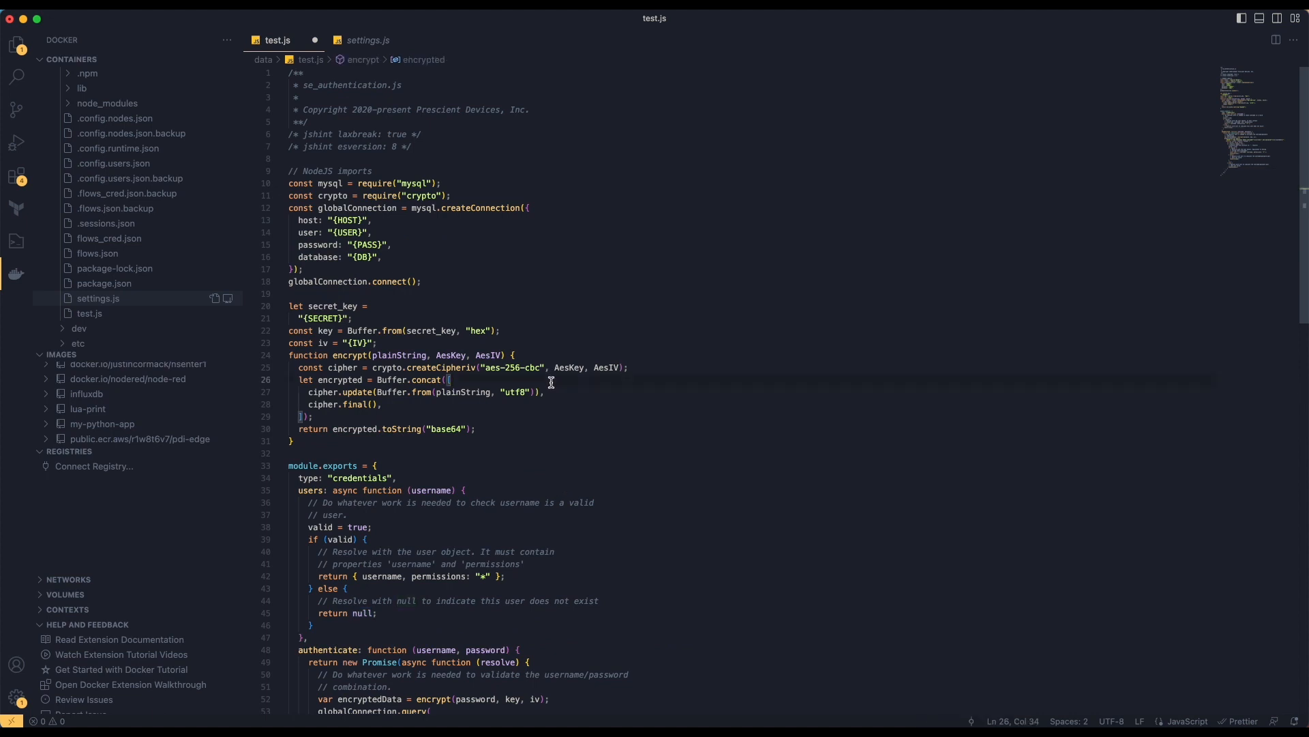
{"action": "scroll", "coordinate": [551, 382], "scroll_direction": "down", "scroll_amount": 1}
{"action": "scroll", "coordinate": [554, 381], "scroll_direction": "up", "scroll_amount": 1}
{"action": "left_click", "coordinate": [538, 332]}
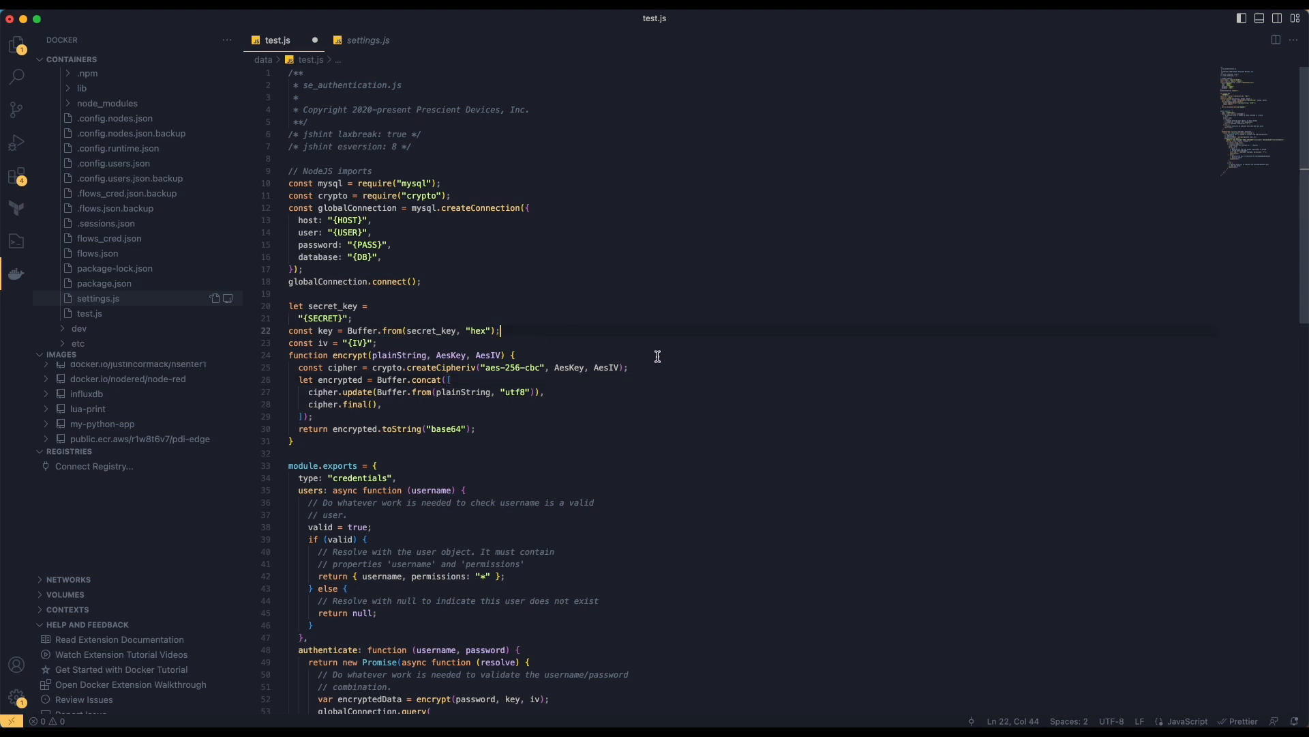